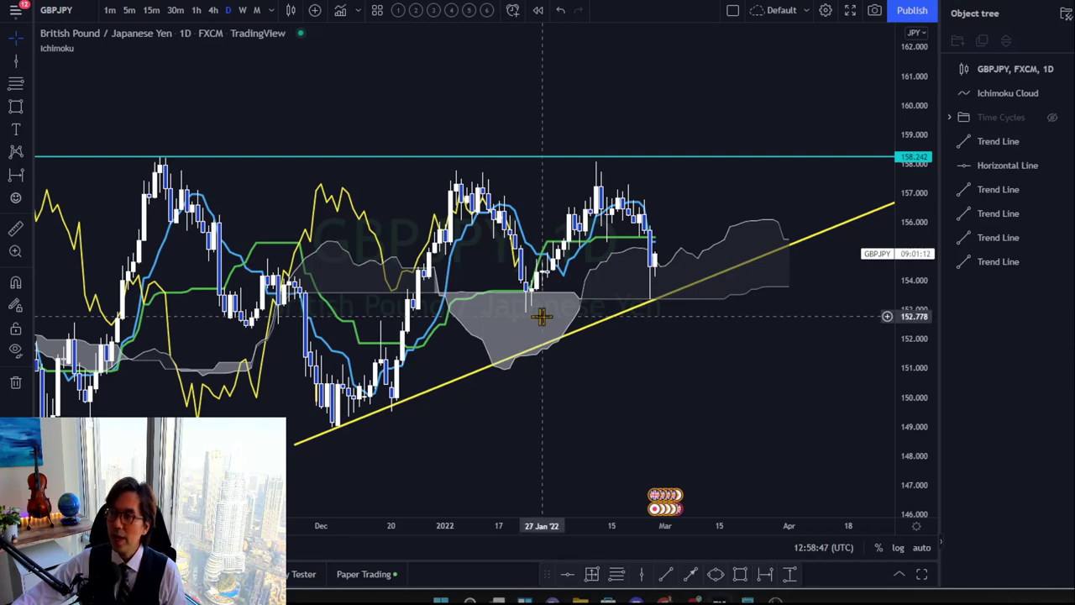
Circle the three swing highs near the 158.242 horizontal line in red and trace the declines from the last two highs.
{"action": "left_click", "coordinate": [477, 296]}
{"action": "left_click_drag", "start_coordinate": [487, 298], "coordinate": [516, 278]}
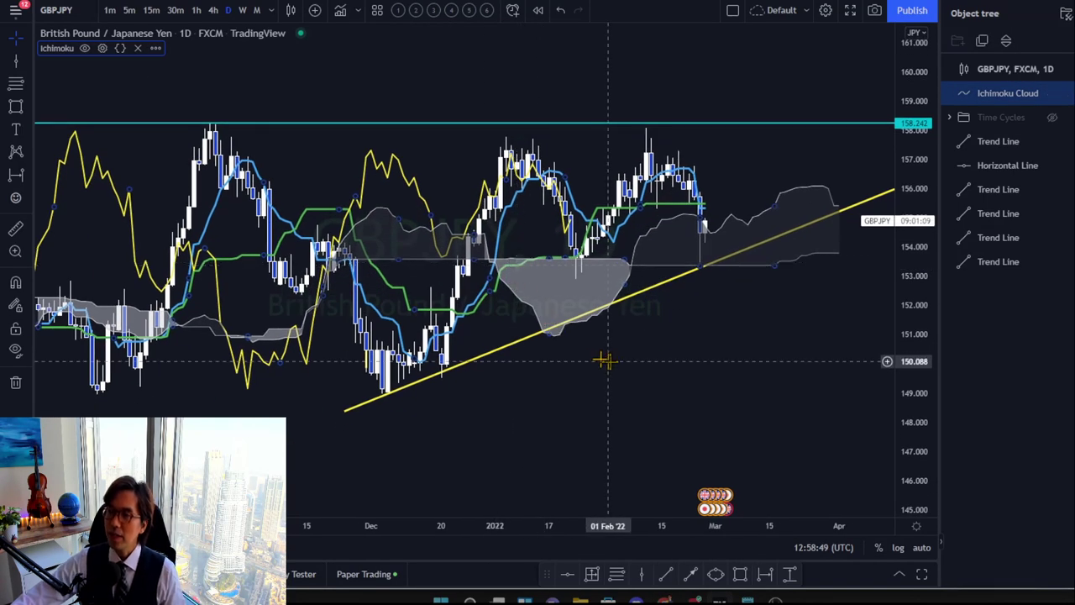
{"action": "left_click", "coordinate": [626, 388]}
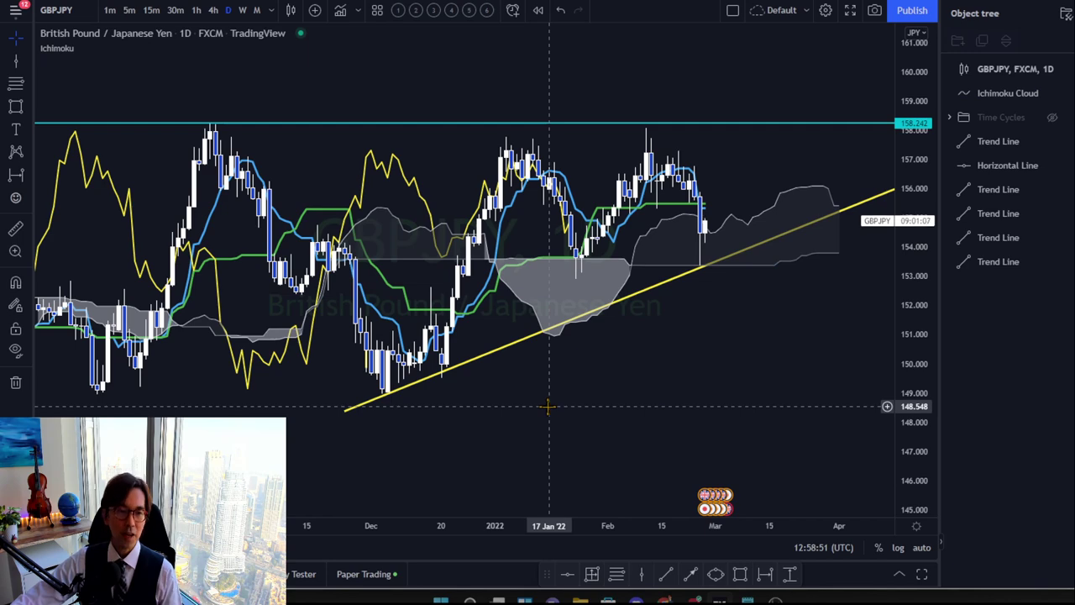
{"action": "mouse_move", "coordinate": [907, 396]}
{"action": "left_mouse_down"}
{"action": "mouse_move", "coordinate": [906, 365]}
{"action": "mouse_move", "coordinate": [907, 385]}
{"action": "left_mouse_up"}
{"action": "left_click_drag", "start_coordinate": [789, 384], "coordinate": [735, 403]}
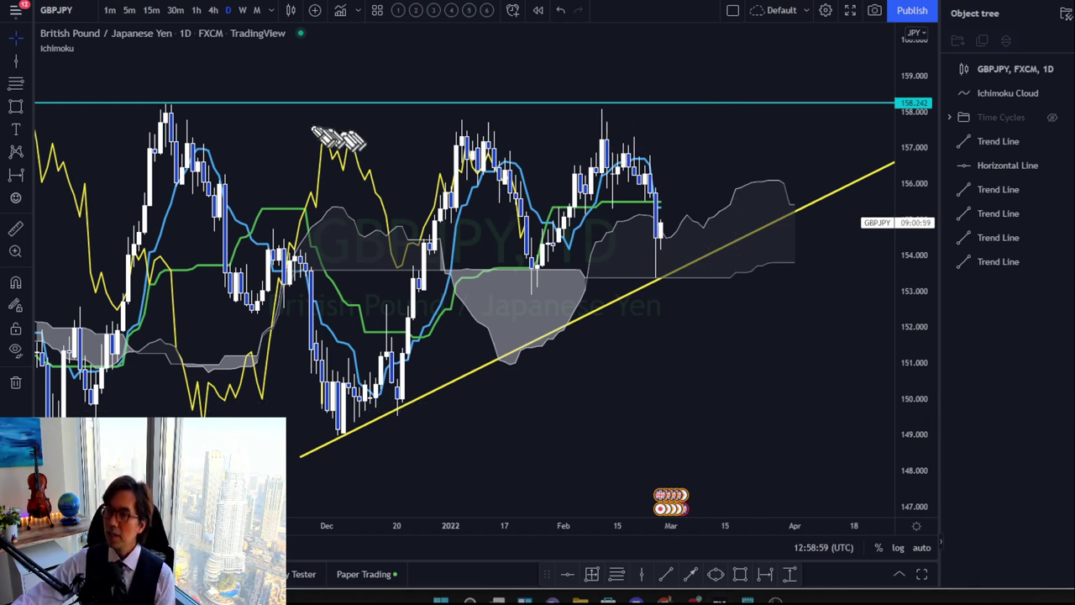
{"action": "left_click_drag", "start_coordinate": [178, 97], "coordinate": [177, 103]}
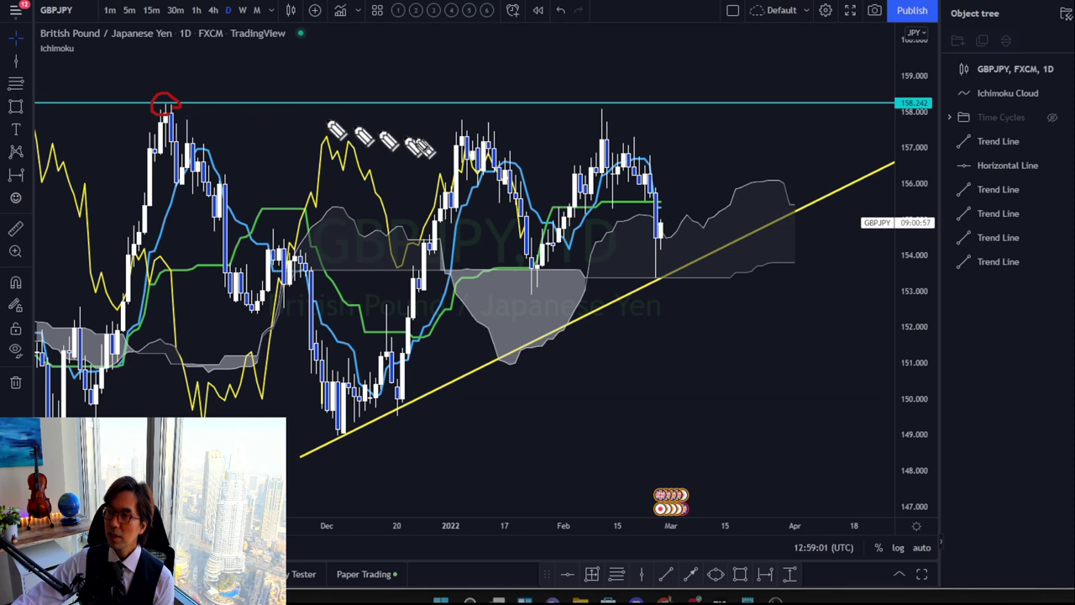
{"action": "left_click_drag", "start_coordinate": [467, 105], "coordinate": [472, 121]}
{"action": "left_click_drag", "start_coordinate": [608, 95], "coordinate": [613, 109]}
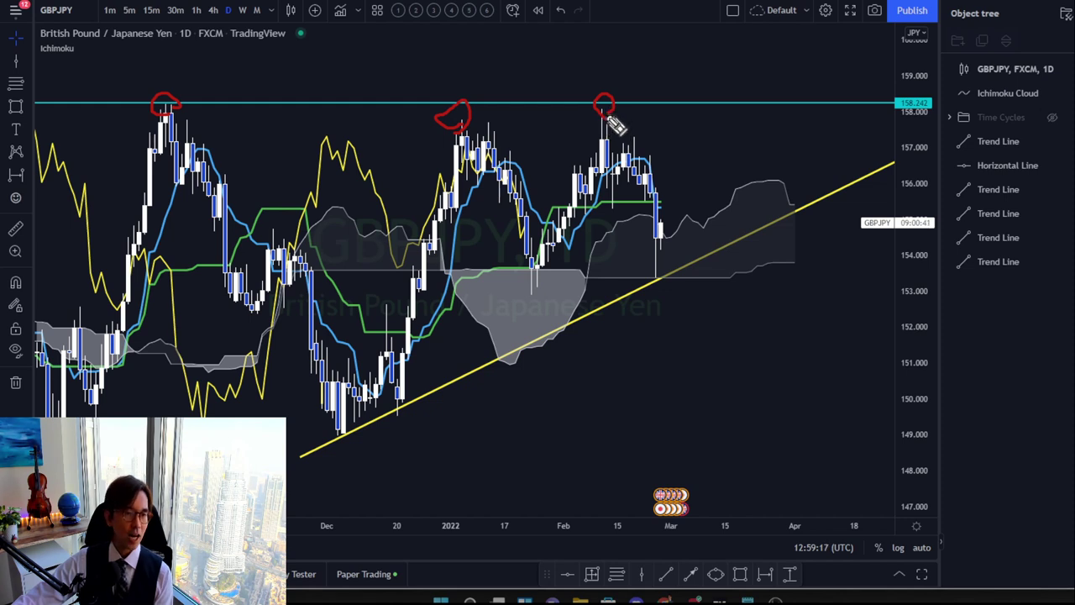
{"action": "left_click_drag", "start_coordinate": [487, 128], "coordinate": [526, 201]}
{"action": "left_click_drag", "start_coordinate": [611, 131], "coordinate": [654, 183]}
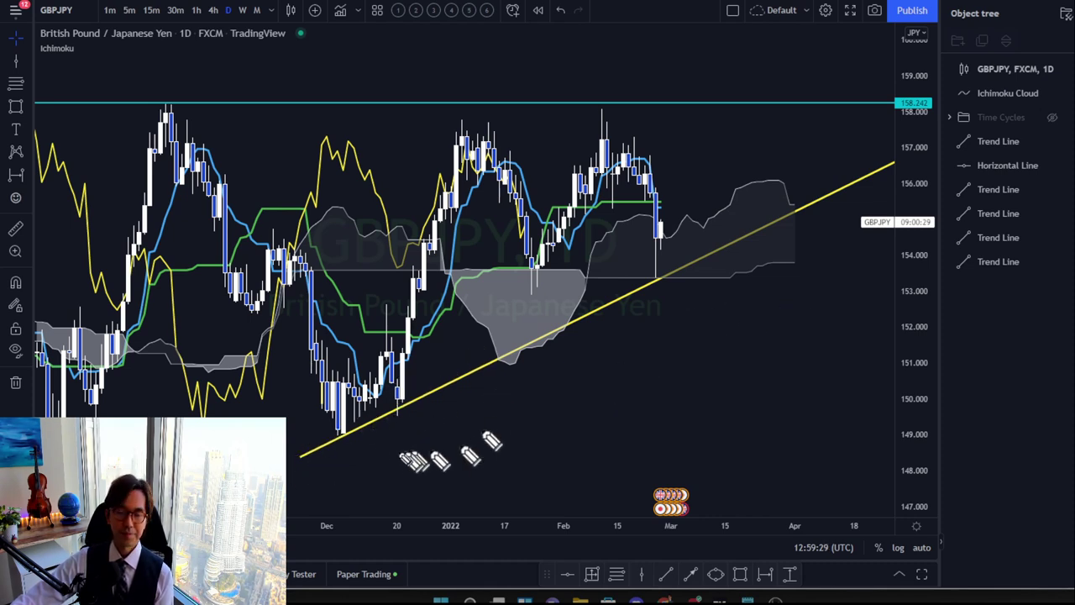
Circle the four swing lows above the yellow trend line, draw an upward arrow from the latest candle, and erase the red marks.
{"action": "left_click_drag", "start_coordinate": [347, 446], "coordinate": [353, 449]}
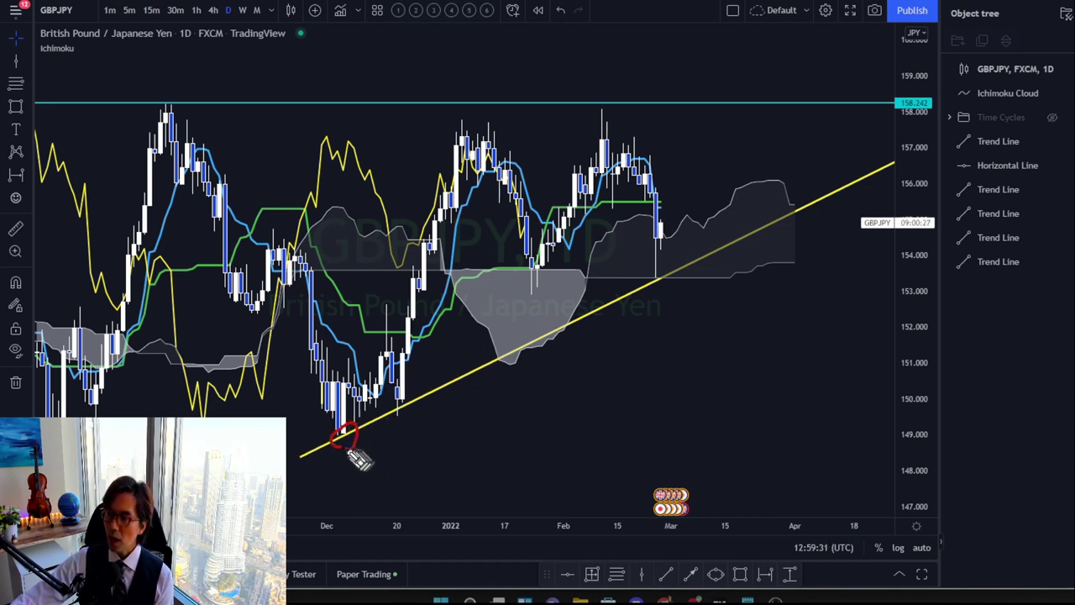
{"action": "mouse_move", "coordinate": [403, 419]}
{"action": "left_mouse_down"}
{"action": "mouse_move", "coordinate": [410, 398]}
{"action": "mouse_move", "coordinate": [400, 413]}
{"action": "left_mouse_up"}
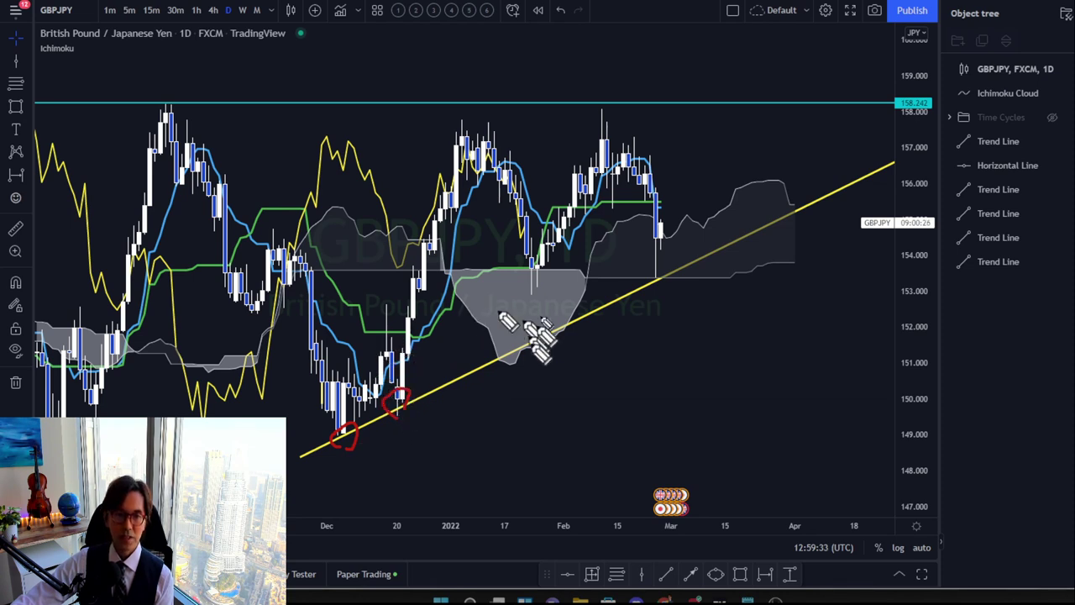
{"action": "left_click_drag", "start_coordinate": [541, 285], "coordinate": [544, 293]}
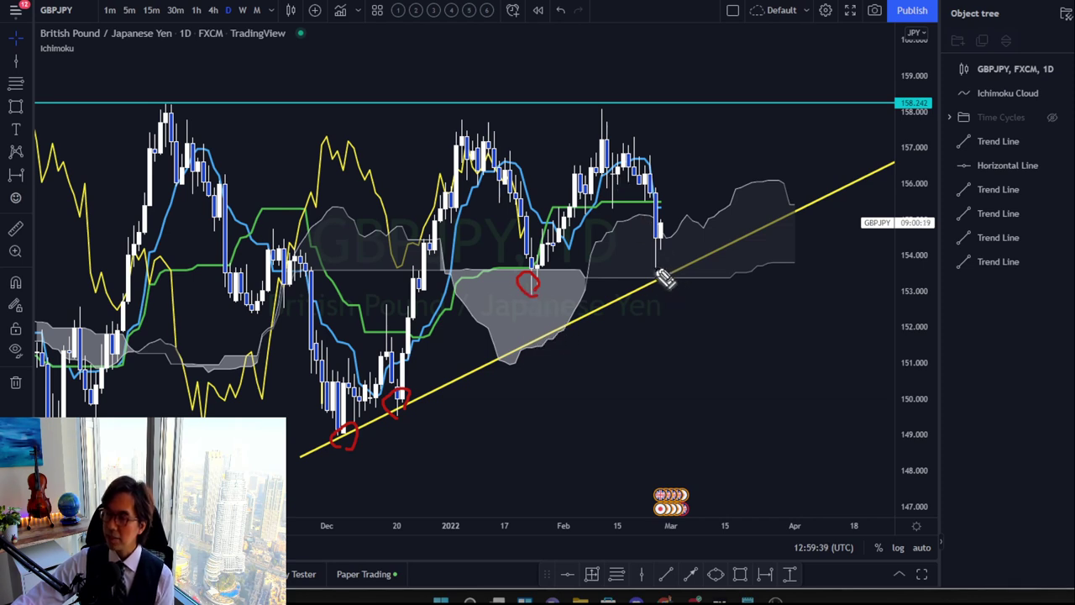
{"action": "mouse_move", "coordinate": [657, 288]}
{"action": "left_mouse_down"}
{"action": "mouse_move", "coordinate": [645, 283]}
{"action": "mouse_move", "coordinate": [694, 164]}
{"action": "mouse_move", "coordinate": [714, 168]}
{"action": "left_mouse_up"}
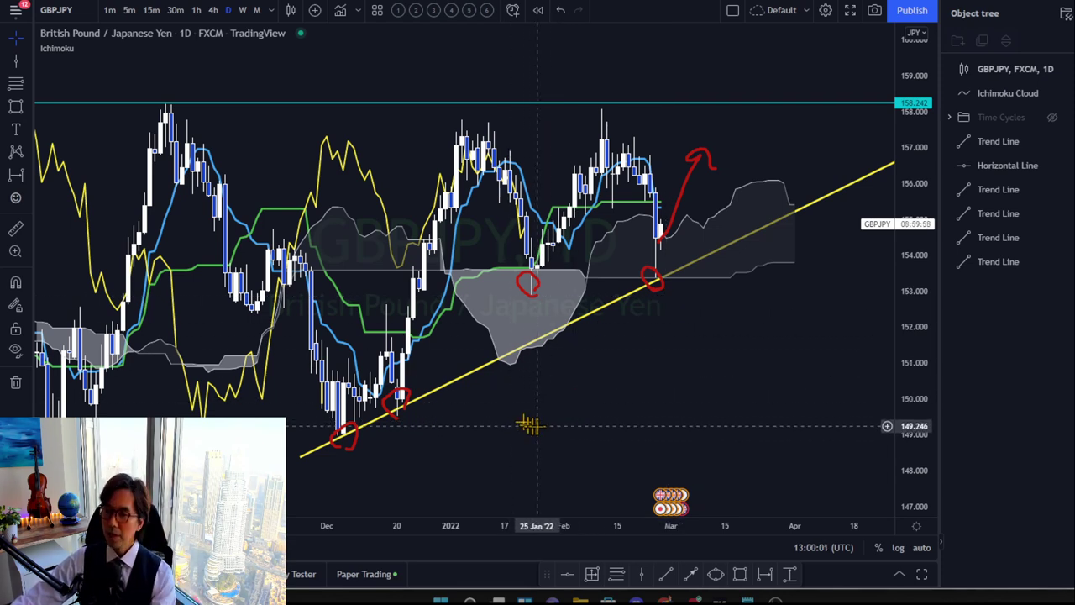
{"action": "key", "text": "e"}
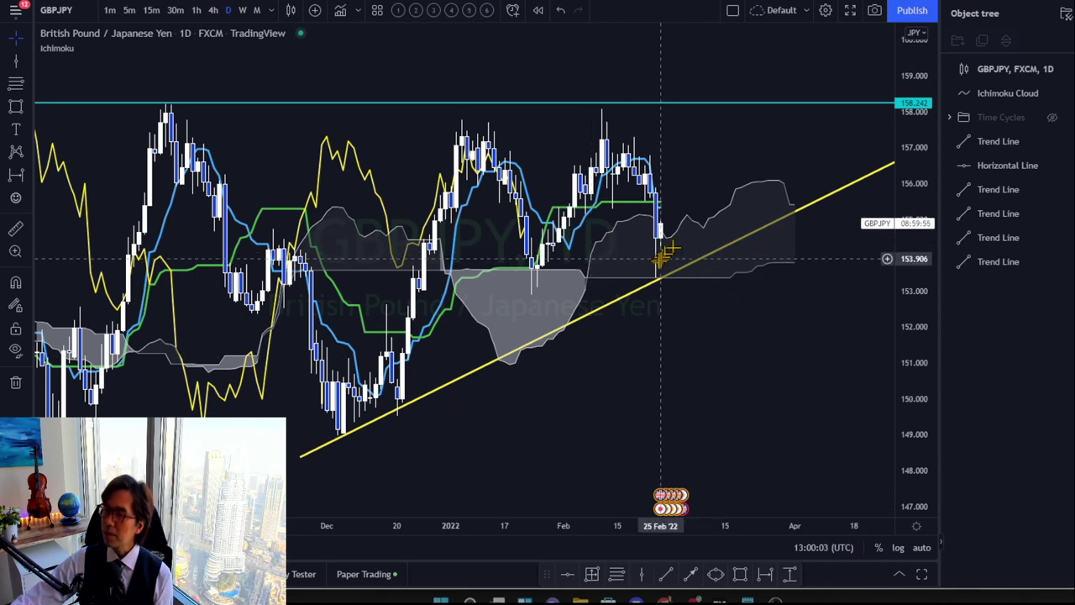
Draw a red arrow from about 155.54 on 28 Feb '22 up to about 160.07 on 16 Mar '22.
{"action": "left_click_drag", "start_coordinate": [720, 378], "coordinate": [617, 413]}
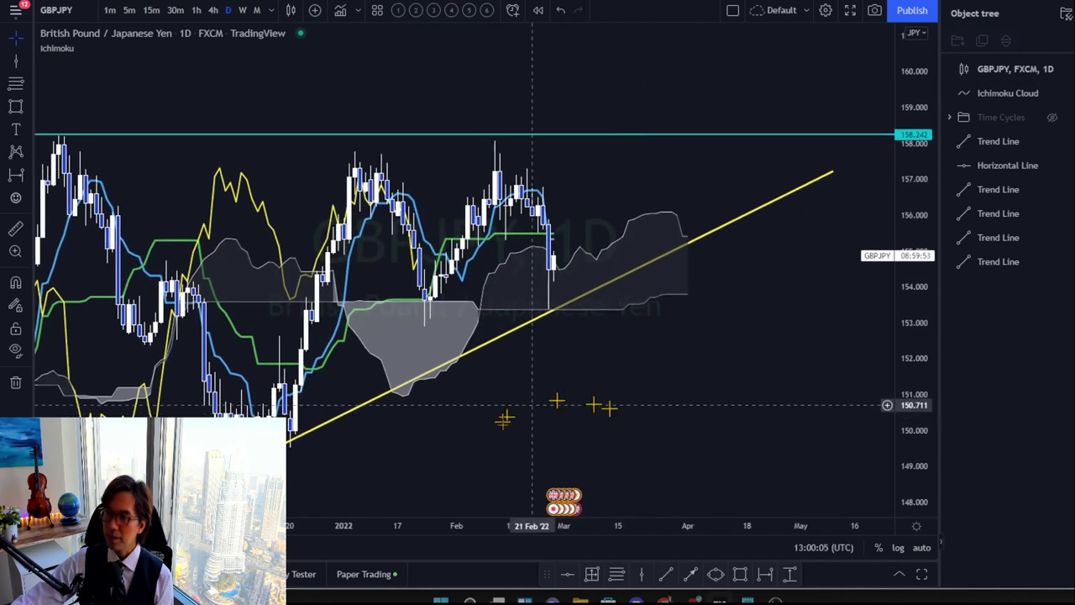
{"action": "scroll", "coordinate": [923, 203], "scroll_direction": "down", "scroll_amount": 3}
{"action": "left_click_drag", "start_coordinate": [726, 392], "coordinate": [748, 395]}
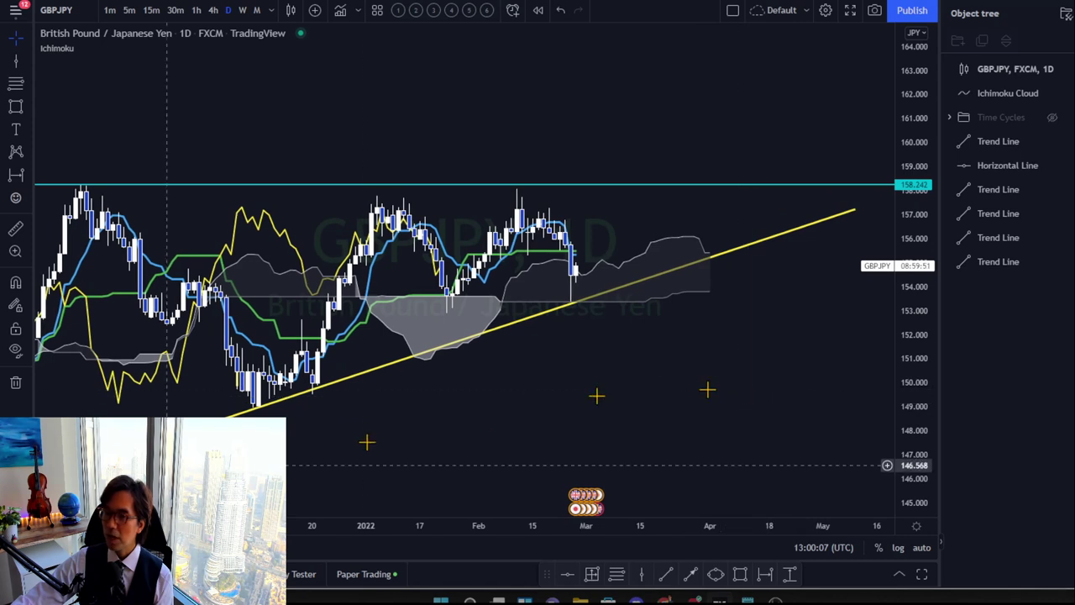
{"action": "left_click", "coordinate": [689, 574]}
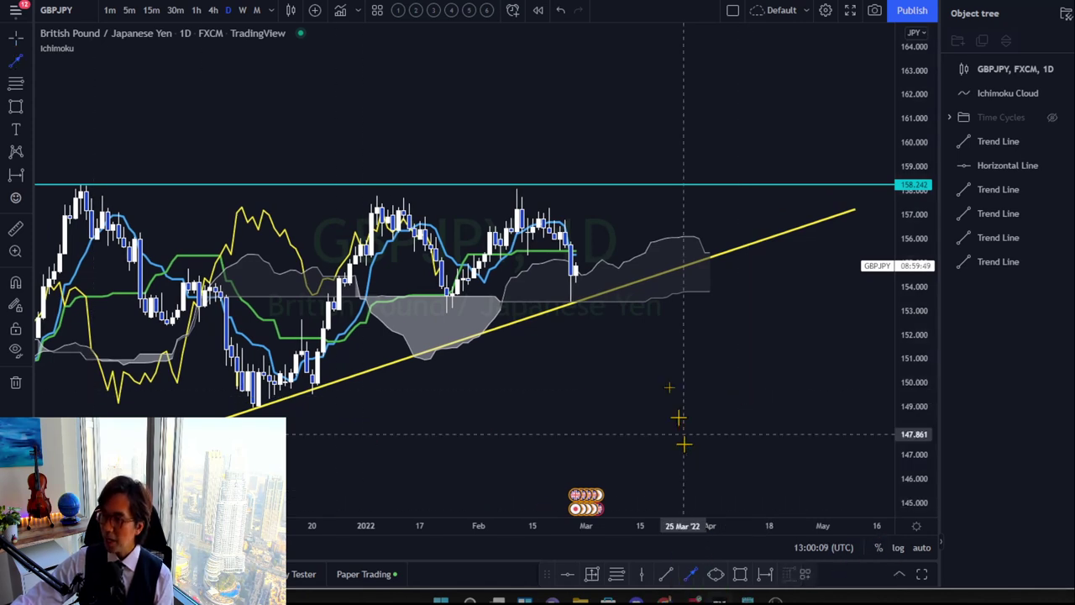
{"action": "left_click_drag", "start_coordinate": [580, 250], "coordinate": [645, 141]}
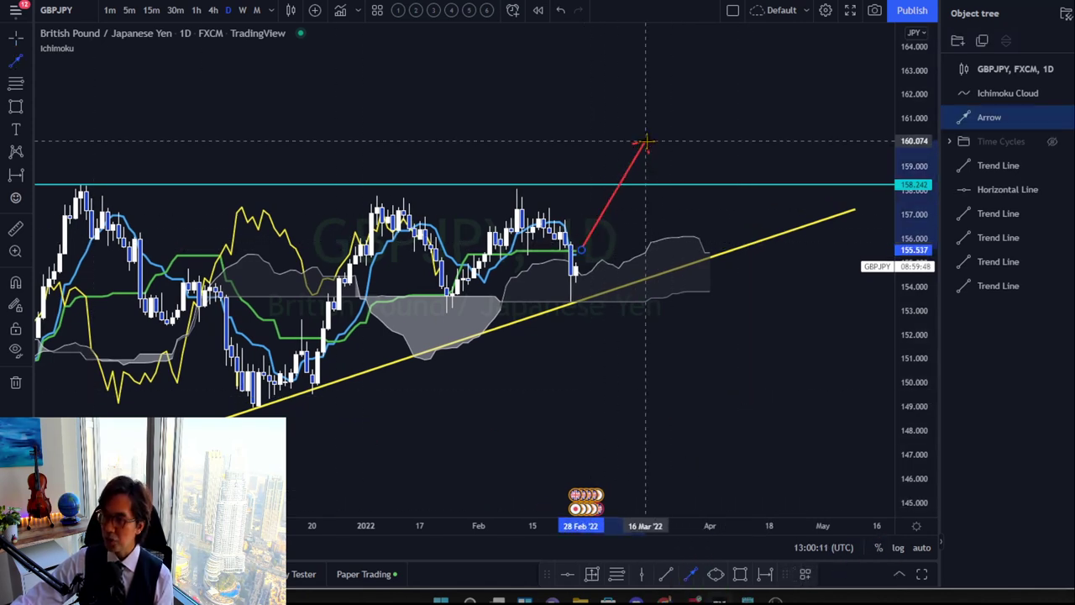
{"action": "left_click", "coordinate": [695, 335]}
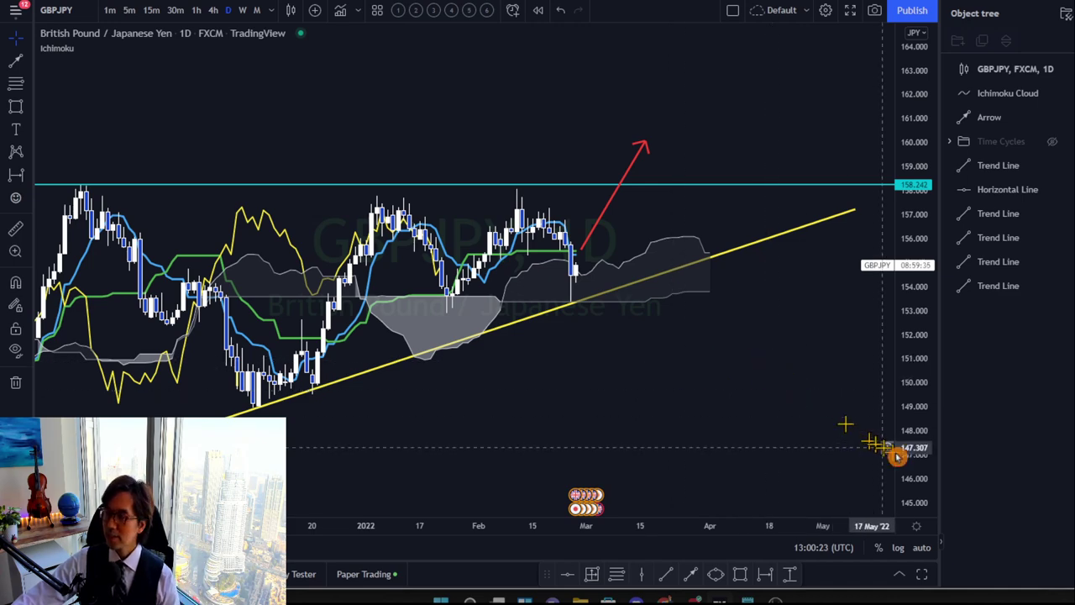
Trace red arcs over the January and February price tops and mark the rebound following each decline.
{"action": "left_click_drag", "start_coordinate": [720, 389], "coordinate": [729, 391]}
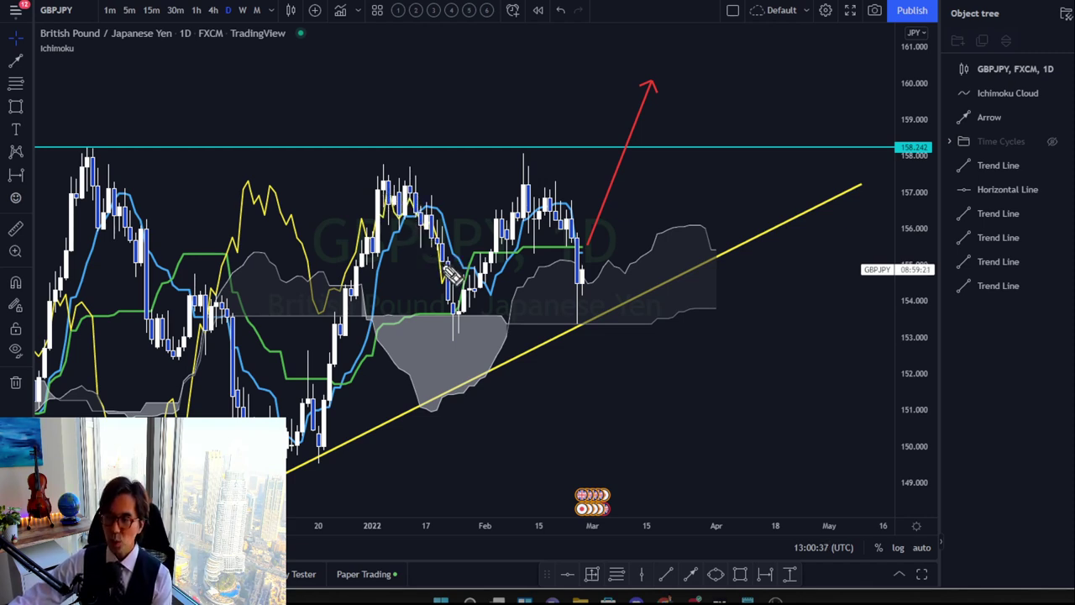
{"action": "left_click", "coordinate": [362, 298]}
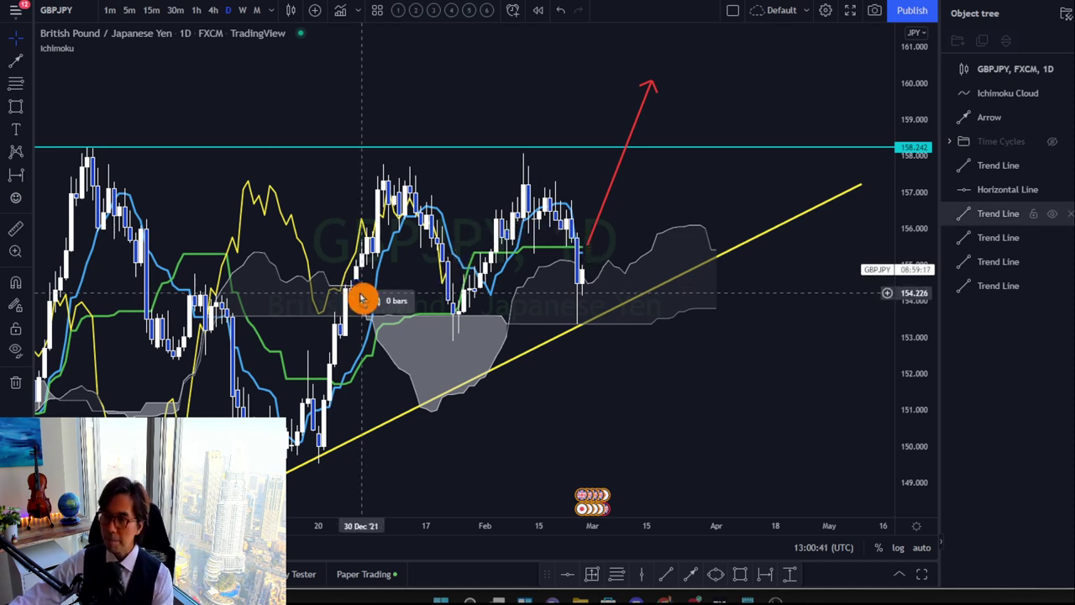
{"action": "left_click_drag", "start_coordinate": [362, 298], "coordinate": [348, 304]}
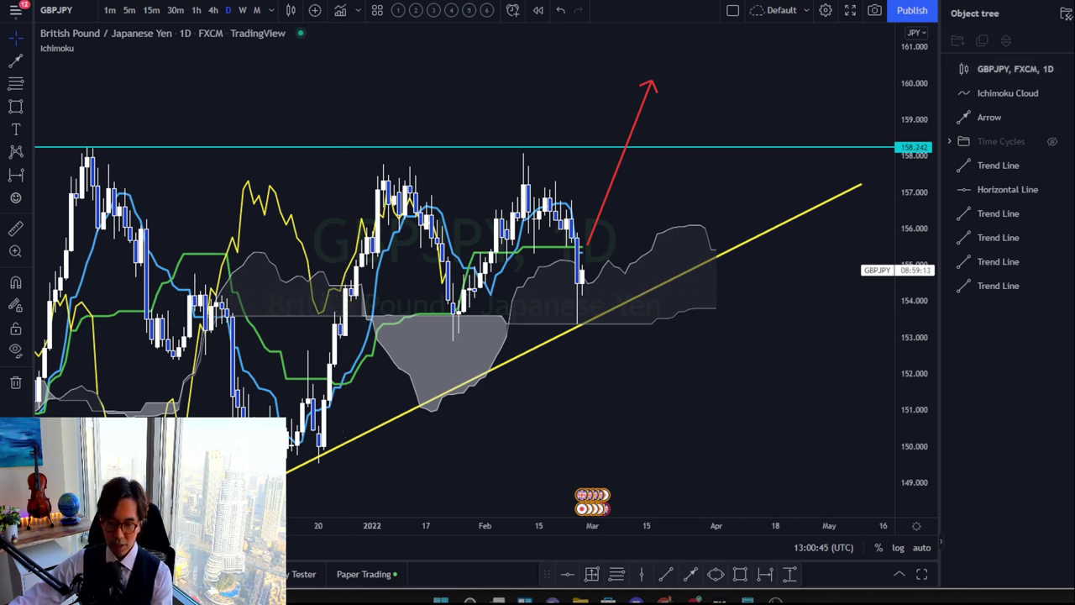
{"action": "mouse_move", "coordinate": [336, 291]}
{"action": "left_mouse_down"}
{"action": "mouse_move", "coordinate": [402, 202]}
{"action": "mouse_move", "coordinate": [429, 231]}
{"action": "mouse_move", "coordinate": [443, 277]}
{"action": "left_mouse_up"}
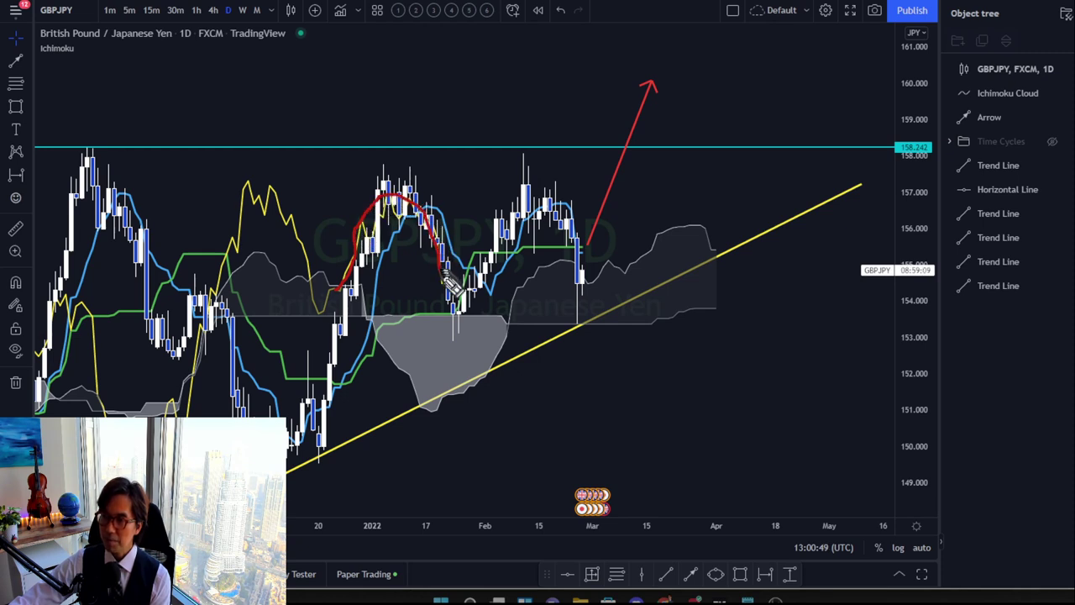
{"action": "left_click_drag", "start_coordinate": [517, 222], "coordinate": [585, 245]}
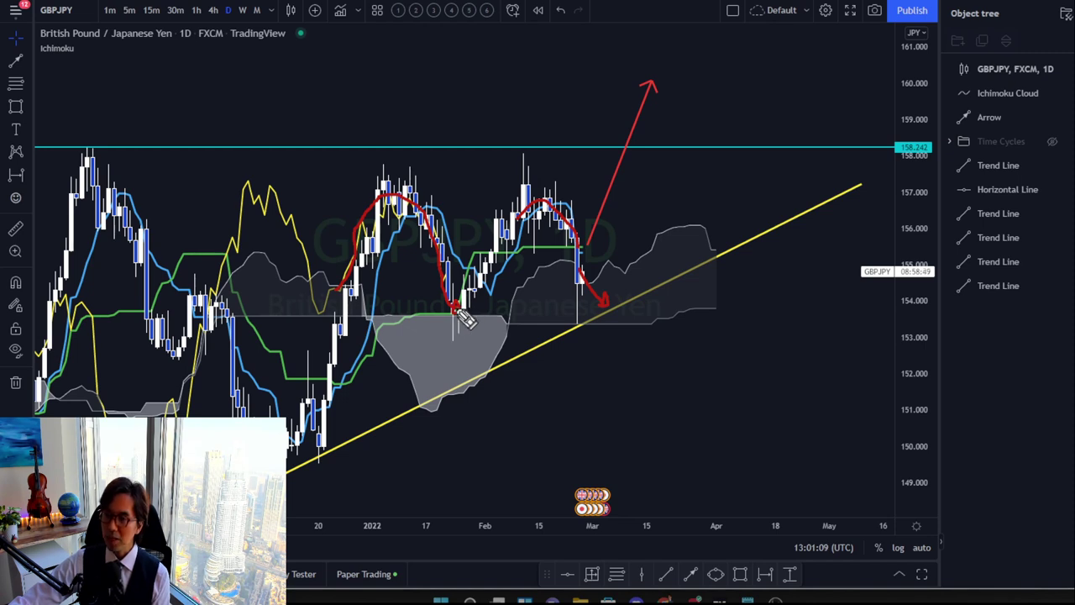
{"action": "left_click_drag", "start_coordinate": [457, 312], "coordinate": [504, 262]}
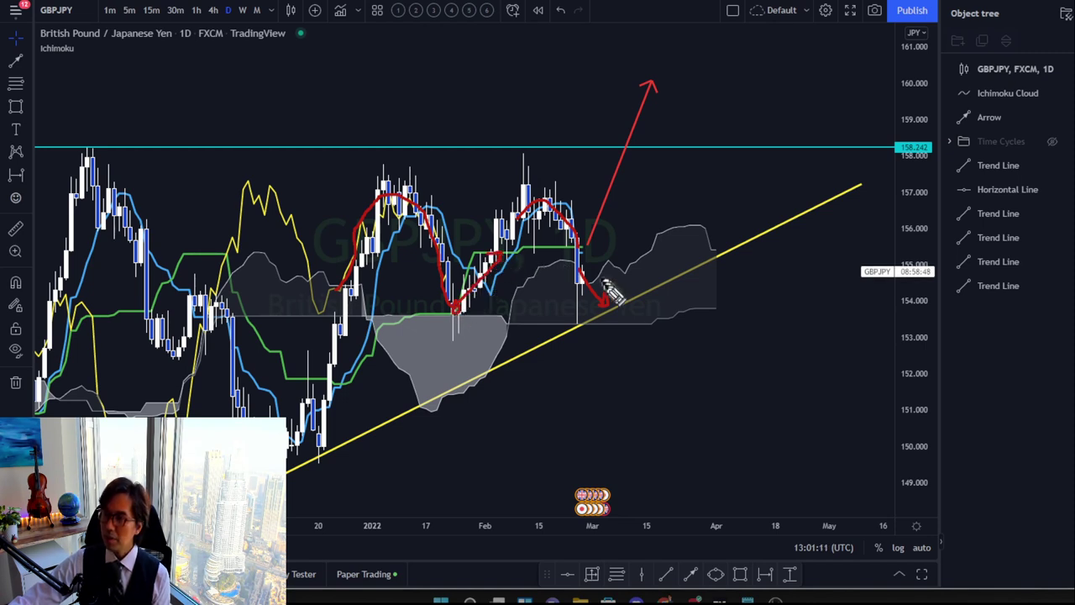
{"action": "mouse_move", "coordinate": [622, 304]}
{"action": "left_mouse_down"}
{"action": "mouse_move", "coordinate": [651, 239]}
{"action": "mouse_move", "coordinate": [681, 243]}
{"action": "mouse_move", "coordinate": [670, 248]}
{"action": "left_mouse_up"}
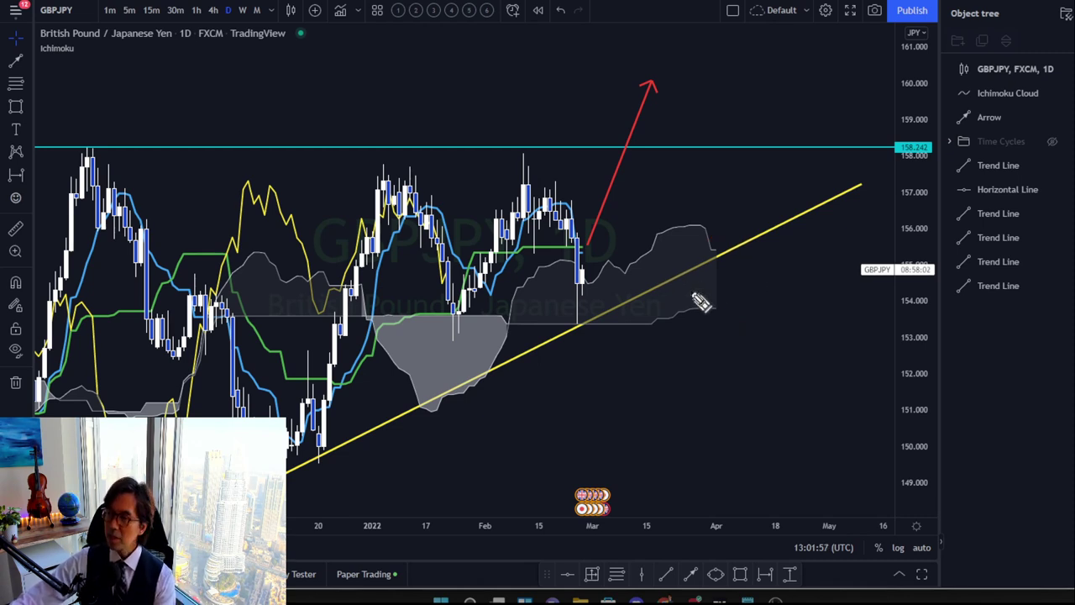
Hide the GBPJPY candlesticks and enlarge the chart around the recent Ichimoku lines.
{"action": "left_click_drag", "start_coordinate": [647, 525], "coordinate": [674, 442]}
{"action": "left_click_drag", "start_coordinate": [915, 428], "coordinate": [856, 338]}
{"action": "left_click_drag", "start_coordinate": [699, 352], "coordinate": [715, 372]}
{"action": "left_click_drag", "start_coordinate": [900, 231], "coordinate": [900, 281]}
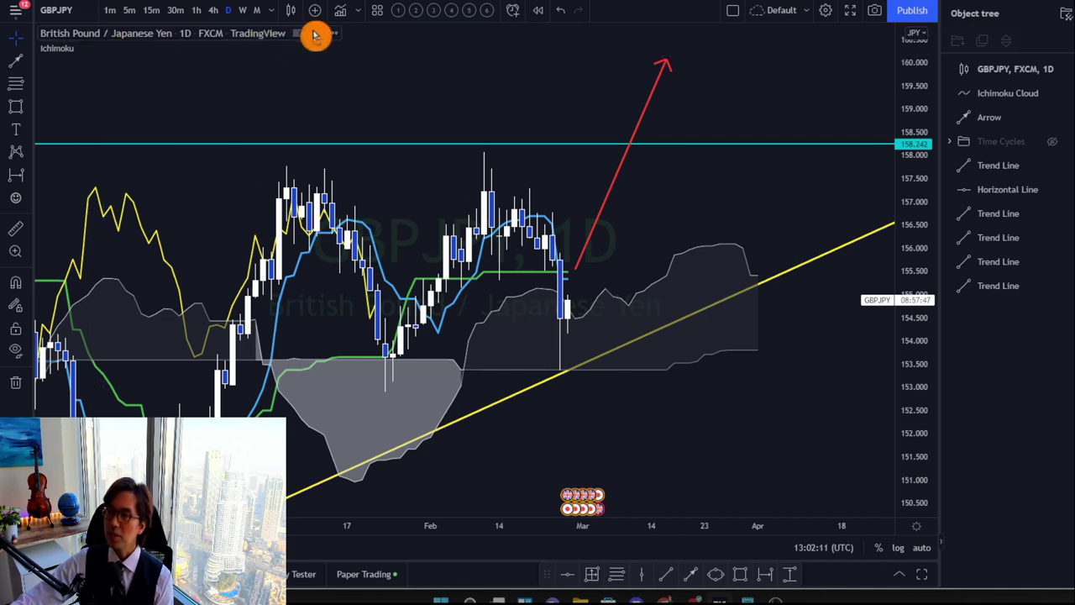
{"action": "left_click", "coordinate": [312, 33]}
{"action": "left_click_drag", "start_coordinate": [893, 427], "coordinate": [909, 374]}
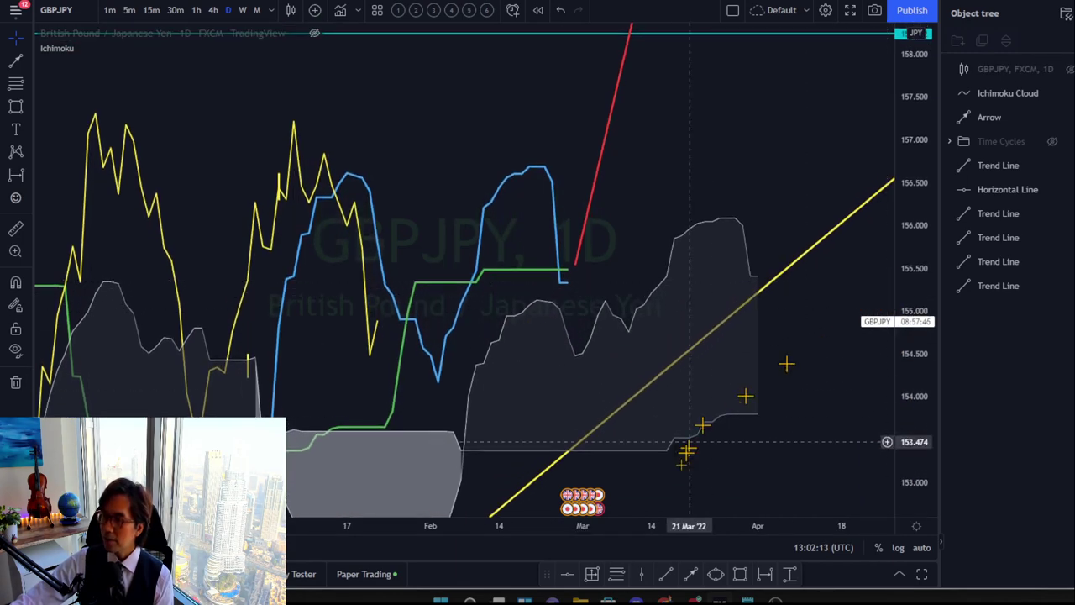
{"action": "left_click_drag", "start_coordinate": [679, 520], "coordinate": [613, 523]}
{"action": "left_click_drag", "start_coordinate": [538, 279], "coordinate": [624, 276]}
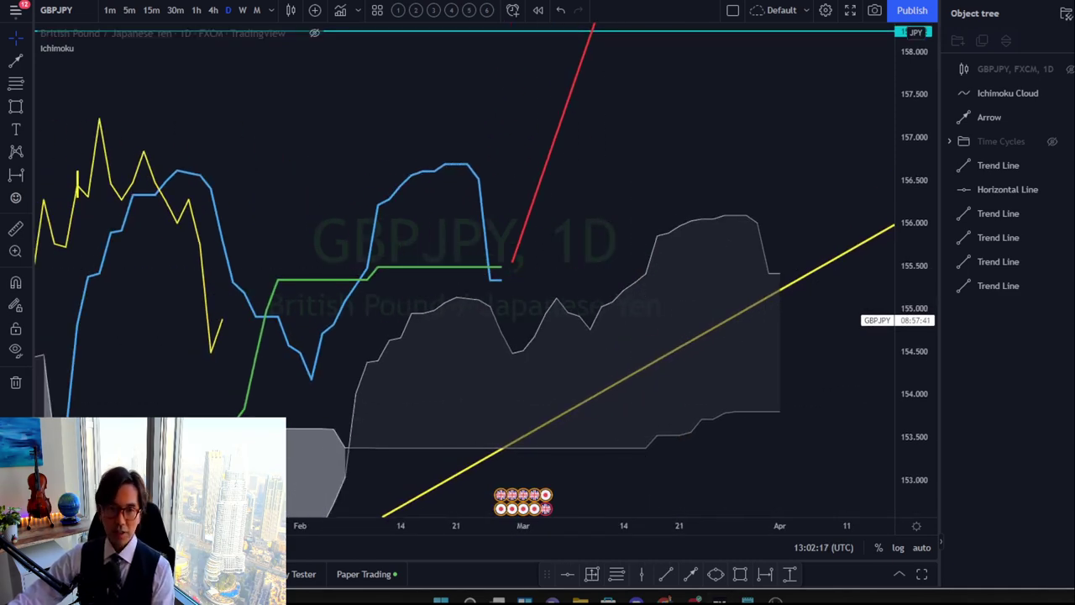
Mark the blue Ichimoku line with a red arrow labelled T and the green line with one labelled K, then erase the marks.
{"action": "mouse_move", "coordinate": [451, 172]}
{"action": "left_mouse_down"}
{"action": "mouse_move", "coordinate": [477, 135]}
{"action": "mouse_move", "coordinate": [446, 166]}
{"action": "mouse_move", "coordinate": [458, 162]}
{"action": "left_mouse_up"}
{"action": "mouse_move", "coordinate": [485, 80]}
{"action": "left_mouse_down"}
{"action": "mouse_move", "coordinate": [508, 78]}
{"action": "mouse_move", "coordinate": [494, 101]}
{"action": "left_mouse_up"}
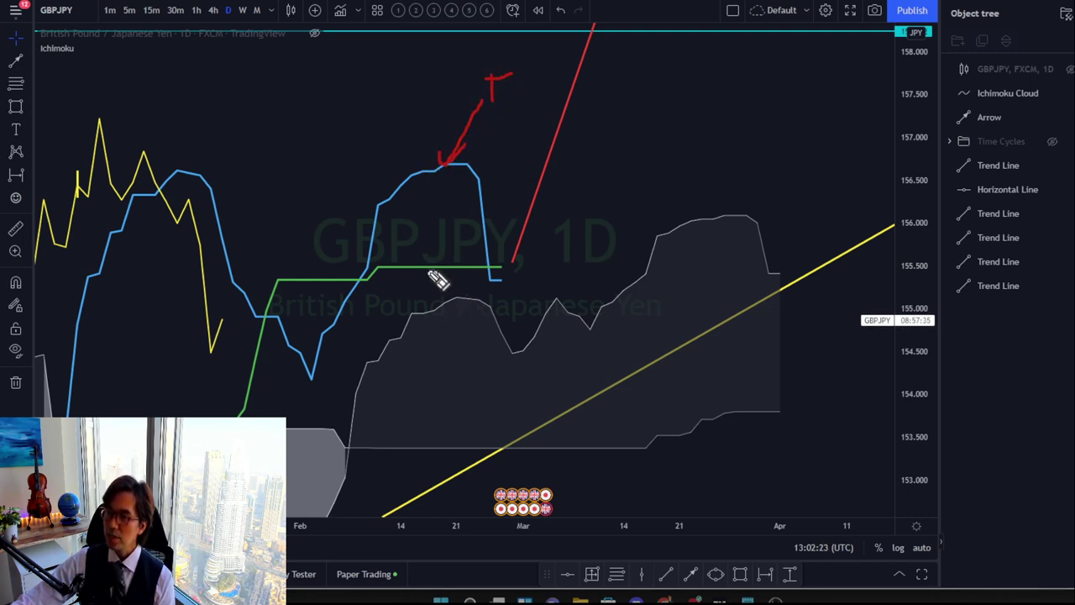
{"action": "mouse_move", "coordinate": [430, 284]}
{"action": "left_mouse_down"}
{"action": "mouse_move", "coordinate": [439, 293]}
{"action": "mouse_move", "coordinate": [434, 351]}
{"action": "mouse_move", "coordinate": [448, 318]}
{"action": "left_mouse_up"}
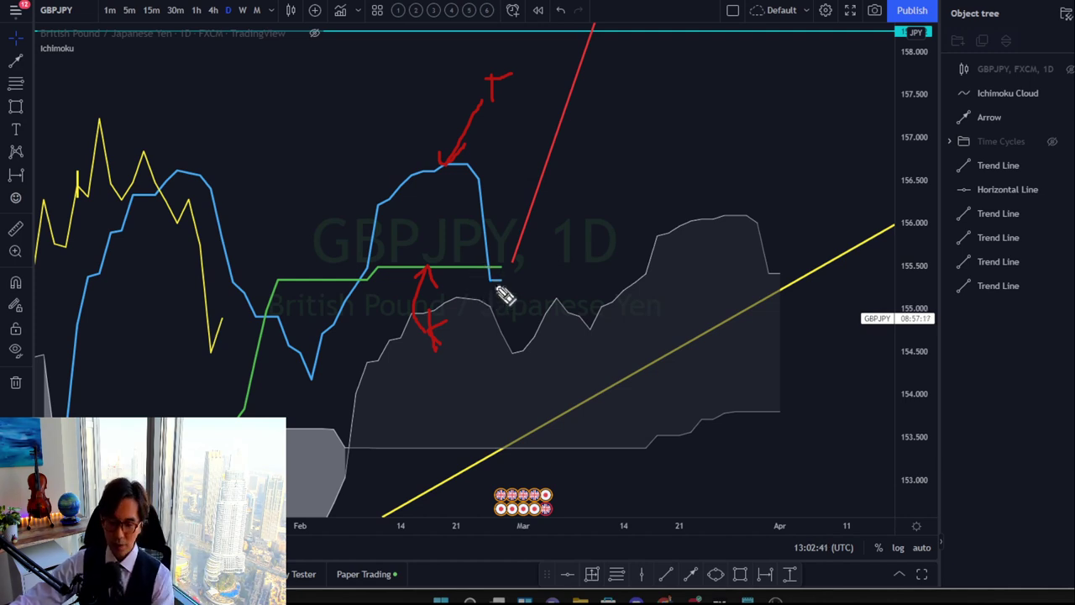
{"action": "key", "text": "Escape"}
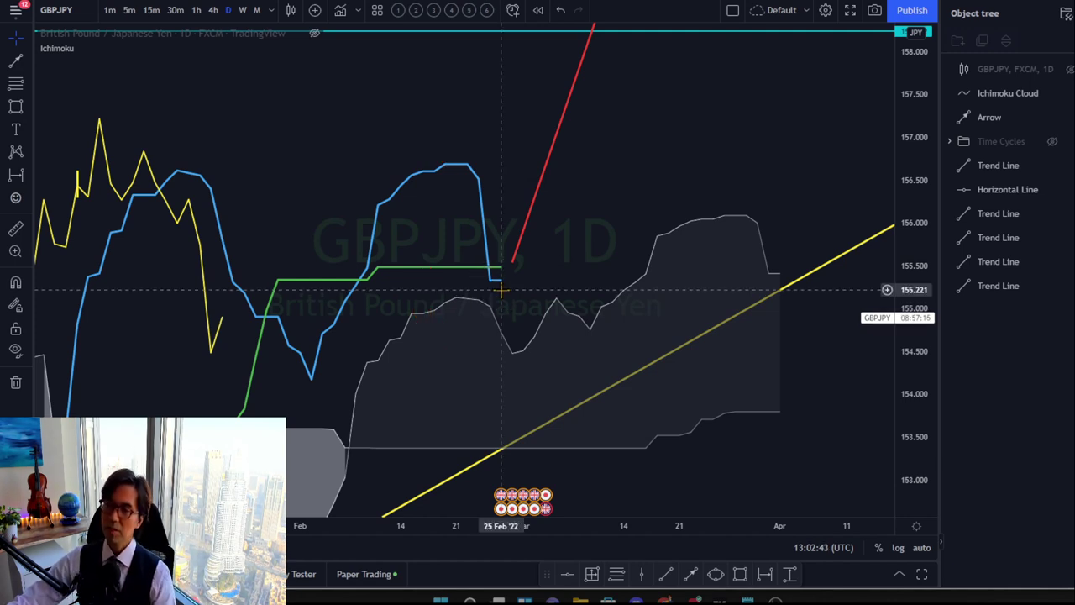
{"action": "left_click", "coordinate": [497, 280]}
{"action": "key", "text": "Escape"}
{"action": "left_click", "coordinate": [497, 286]}
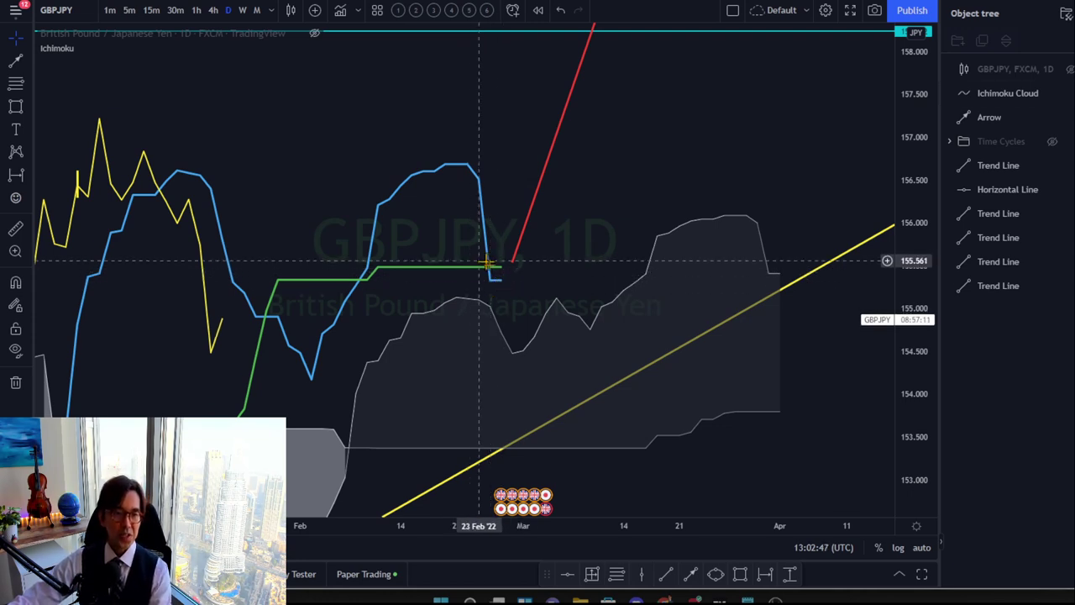
{"action": "key", "text": "Escape"}
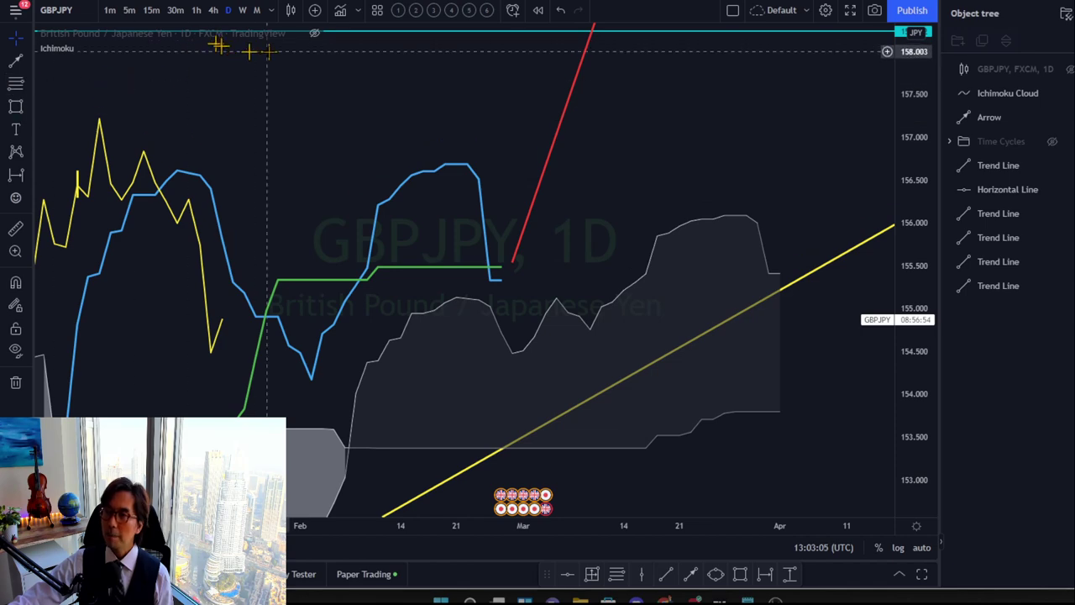
Show the GBPJPY candlesticks again and review price against the yellow trend line from December 2021 to February 2022.
{"action": "left_click", "coordinate": [315, 34]}
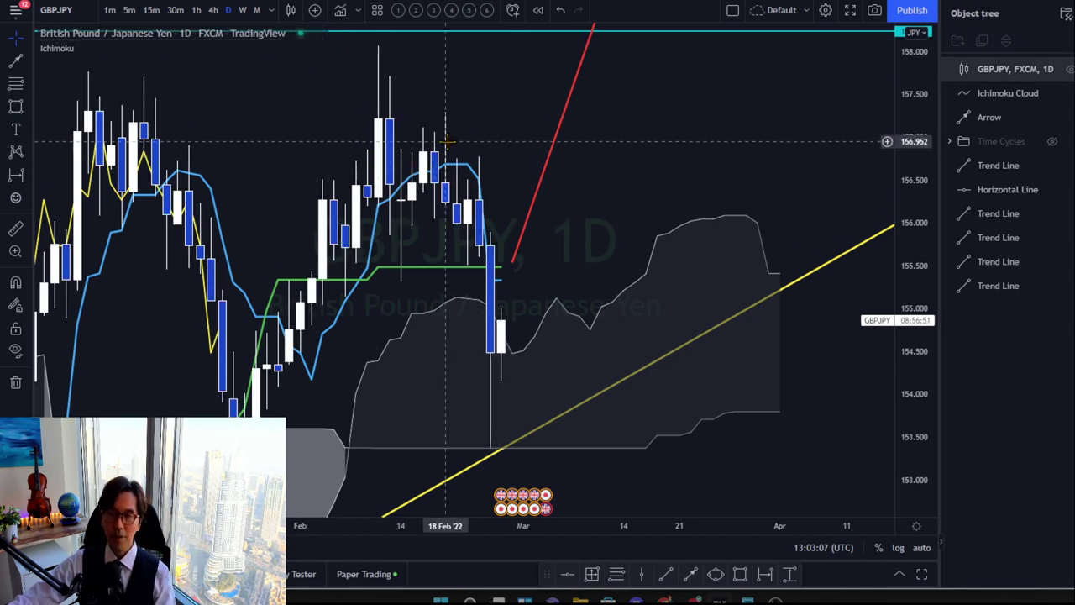
{"action": "left_click_drag", "start_coordinate": [915, 168], "coordinate": [713, 350]}
{"action": "scroll", "coordinate": [713, 350], "scroll_direction": "down", "scroll_amount": 3}
{"action": "left_click_drag", "start_coordinate": [530, 434], "coordinate": [527, 384]}
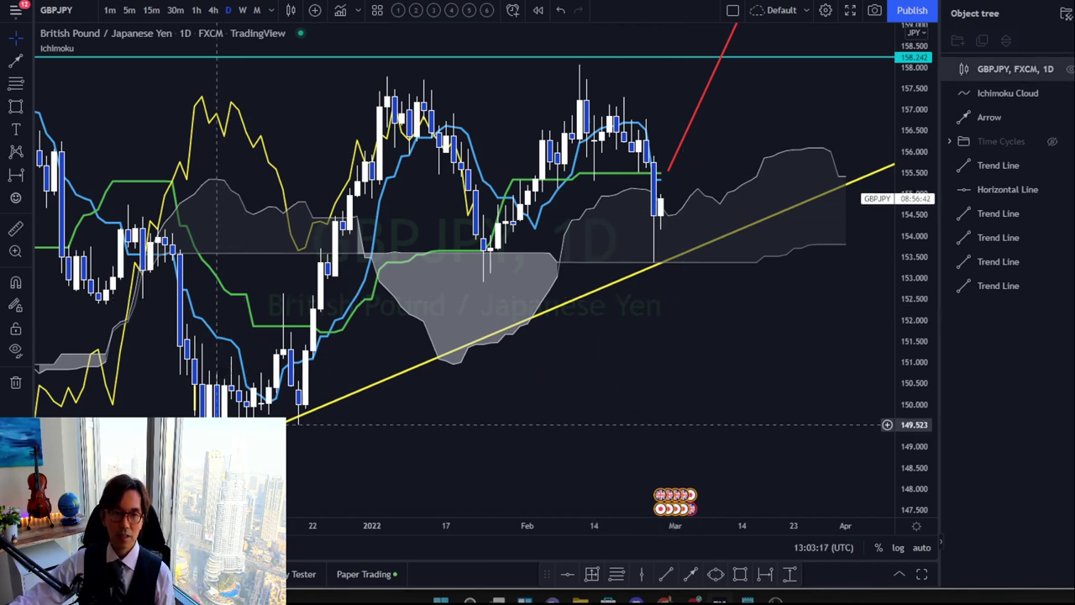
{"action": "left_click_drag", "start_coordinate": [216, 424], "coordinate": [413, 401]}
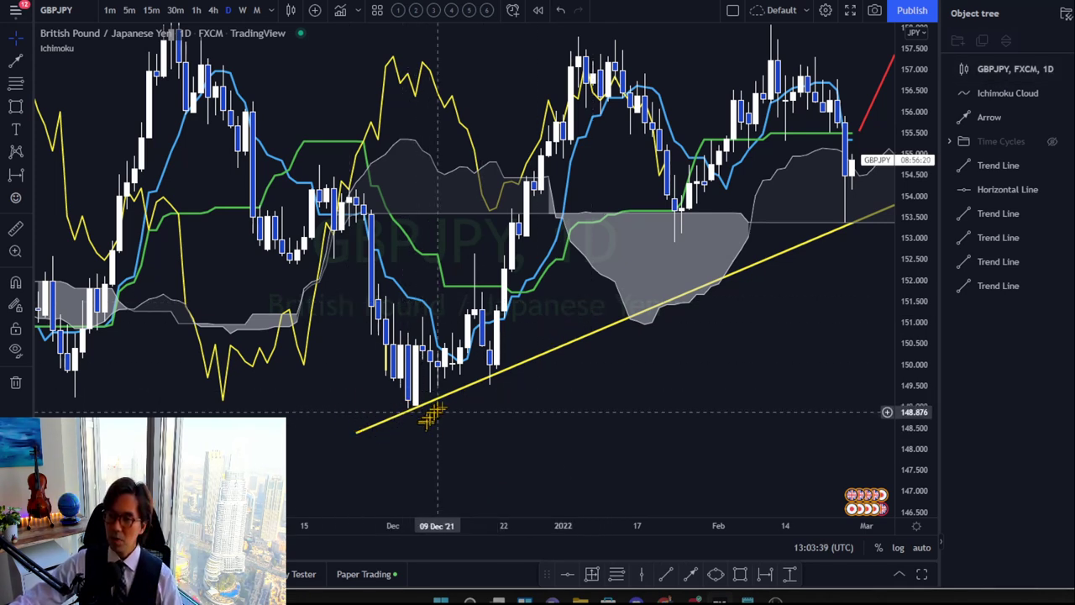
{"action": "left_click_drag", "start_coordinate": [781, 324], "coordinate": [728, 355]}
{"action": "left_click_drag", "start_coordinate": [886, 123], "coordinate": [617, 244]}
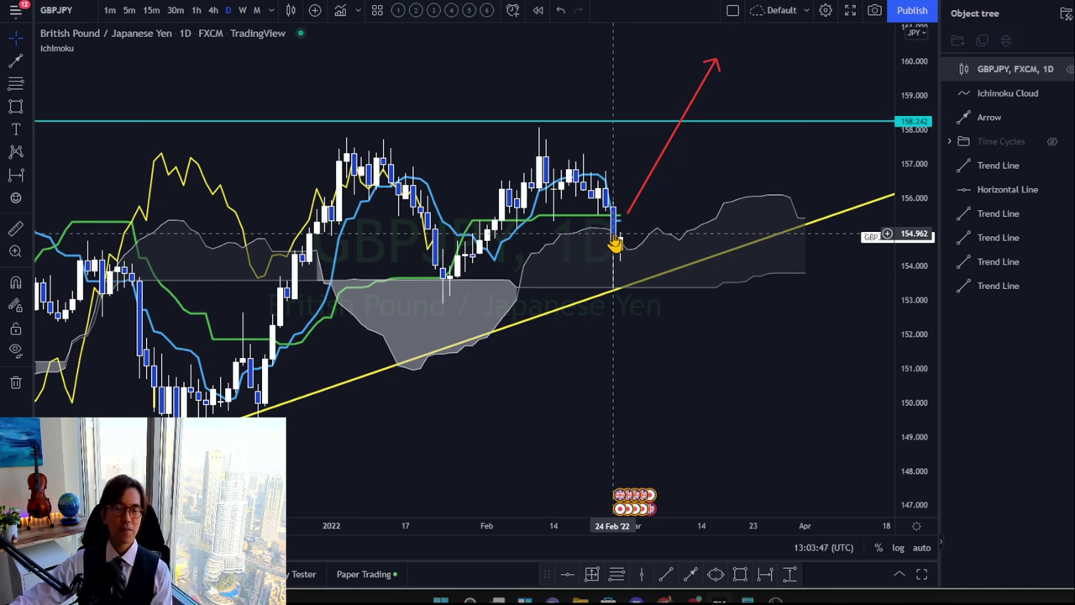
Trace the January top, decline and rebound in red, sketch a similar dip and rise from late February, and erase the marks.
{"action": "mouse_move", "coordinate": [609, 238]}
{"action": "left_mouse_down"}
{"action": "mouse_move", "coordinate": [636, 336]}
{"action": "mouse_move", "coordinate": [596, 250]}
{"action": "left_mouse_up"}
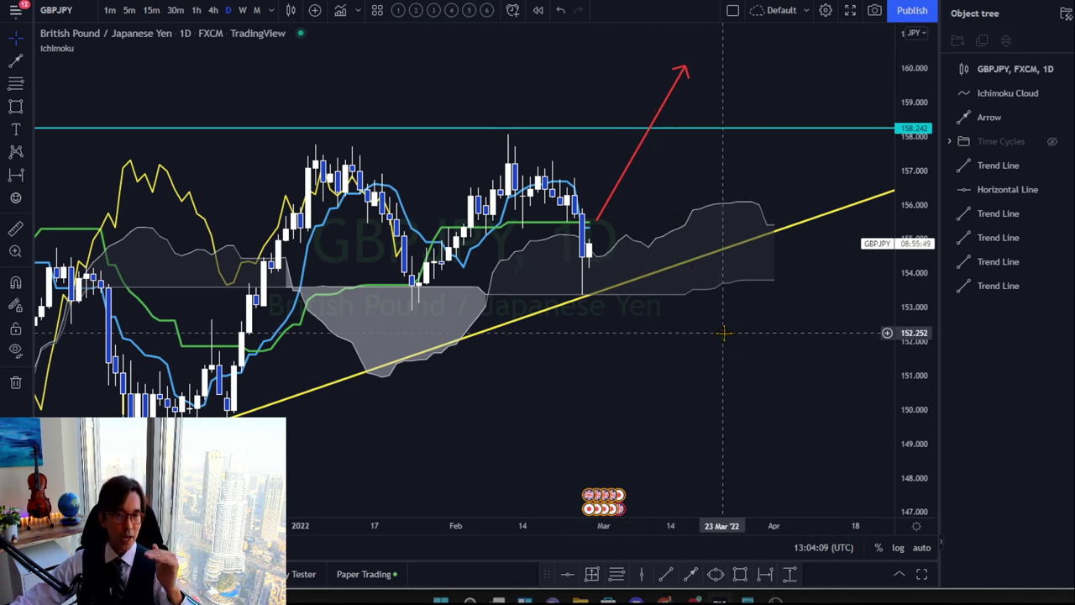
{"action": "left_click_drag", "start_coordinate": [724, 332], "coordinate": [636, 336]}
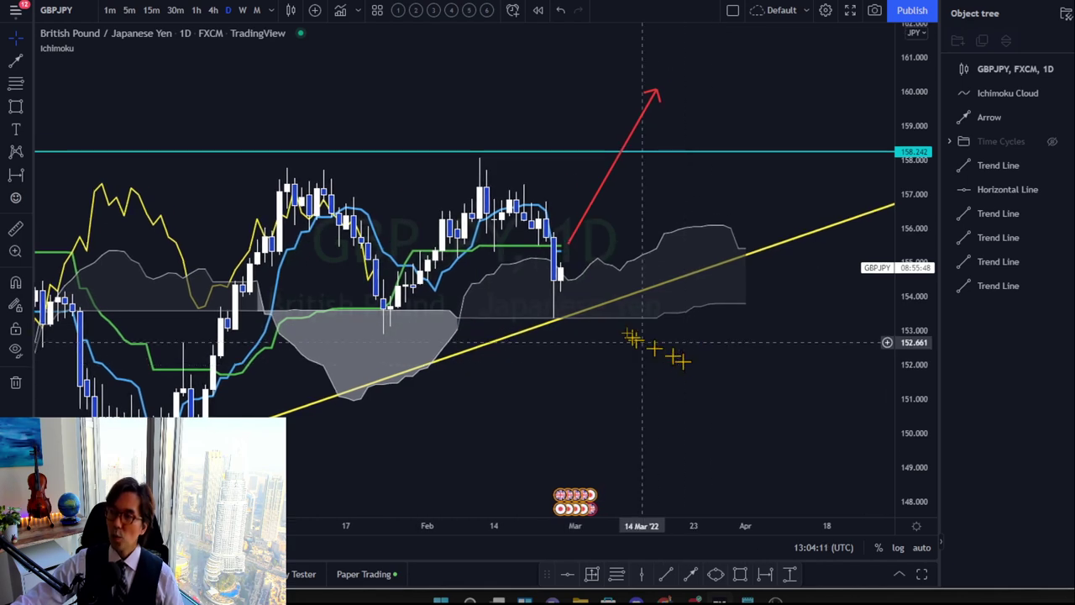
{"action": "left_click", "coordinate": [562, 262]}
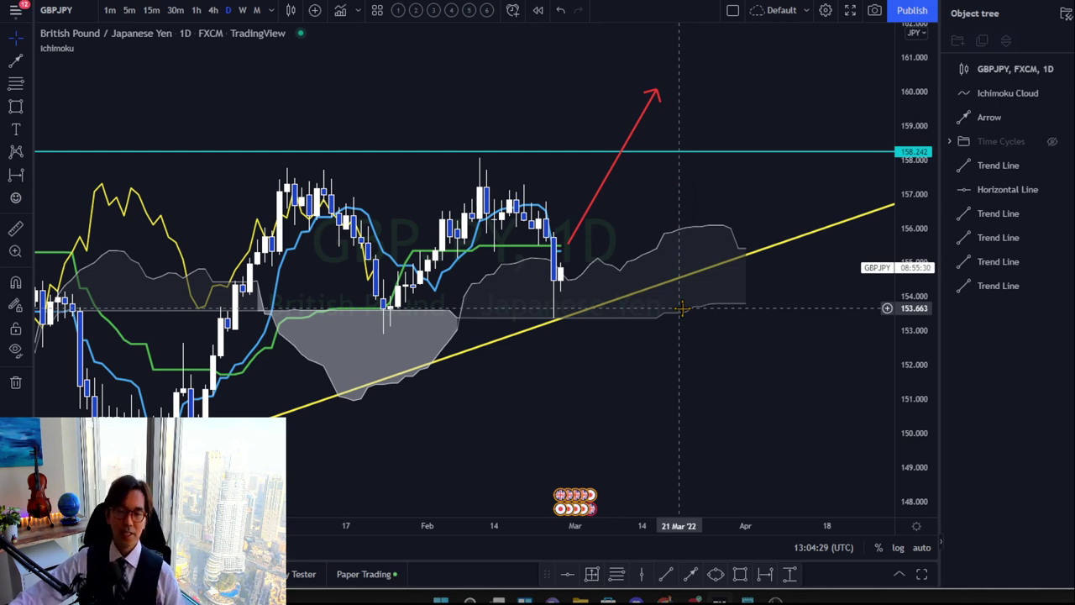
{"action": "left_click_drag", "start_coordinate": [645, 338], "coordinate": [678, 355]}
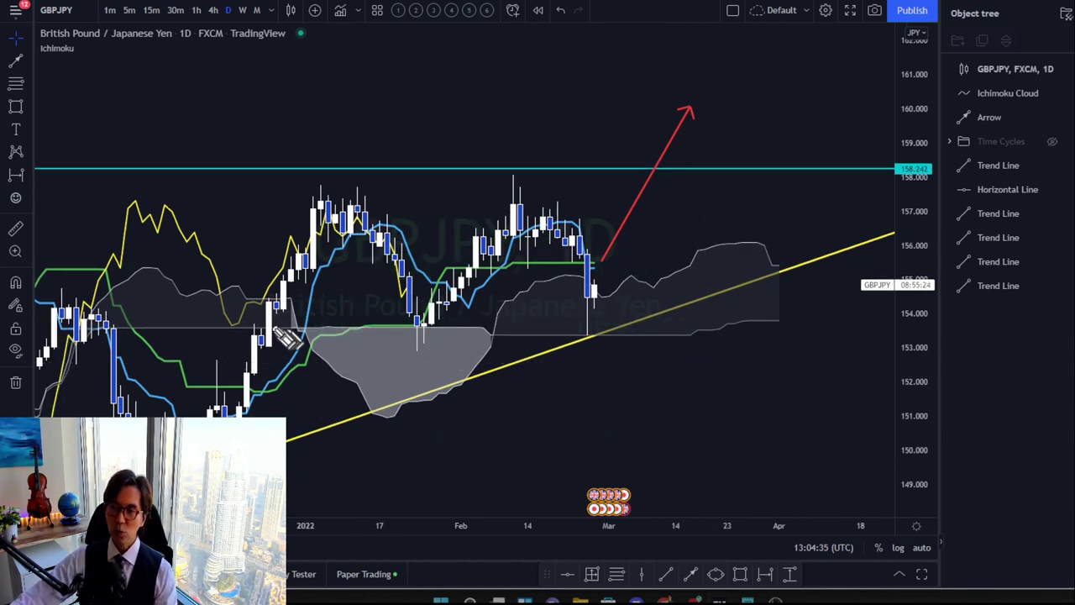
{"action": "mouse_move", "coordinate": [264, 305]}
{"action": "left_mouse_down"}
{"action": "mouse_move", "coordinate": [315, 225]}
{"action": "mouse_move", "coordinate": [353, 220]}
{"action": "mouse_move", "coordinate": [396, 262]}
{"action": "mouse_move", "coordinate": [427, 320]}
{"action": "mouse_move", "coordinate": [475, 265]}
{"action": "left_mouse_up"}
{"action": "mouse_move", "coordinate": [586, 256]}
{"action": "left_mouse_down"}
{"action": "mouse_move", "coordinate": [624, 317]}
{"action": "mouse_move", "coordinate": [673, 193]}
{"action": "mouse_move", "coordinate": [688, 202]}
{"action": "left_mouse_up"}
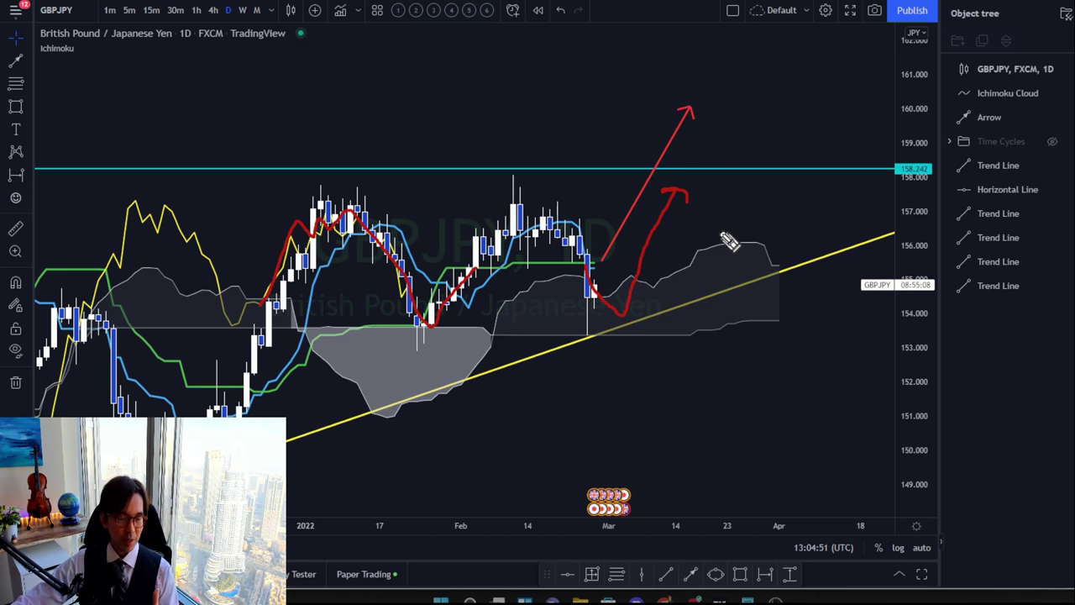
{"action": "key", "text": "ctrl+z"}
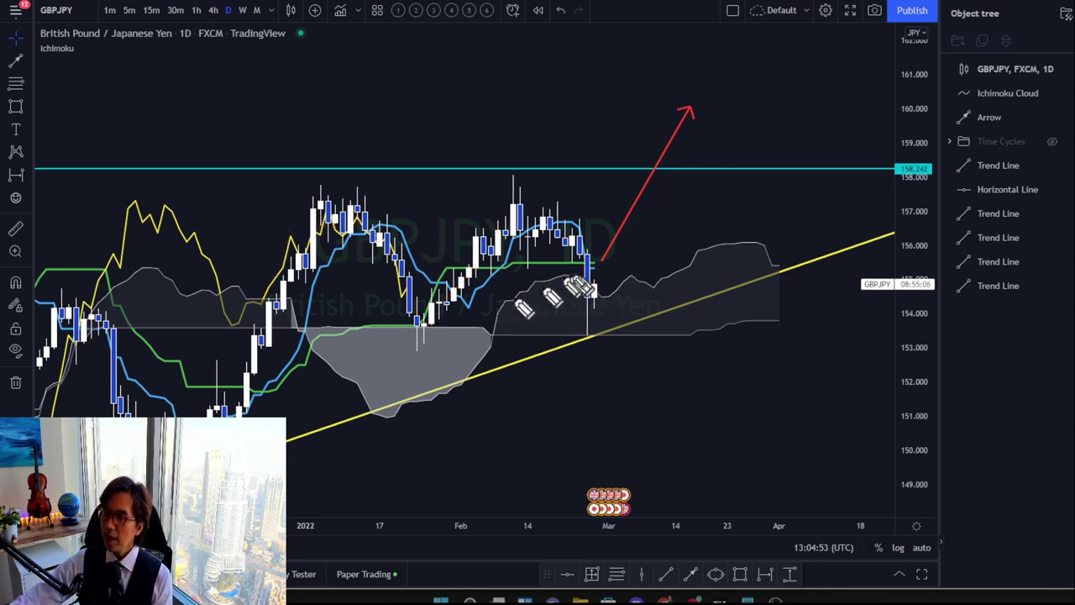
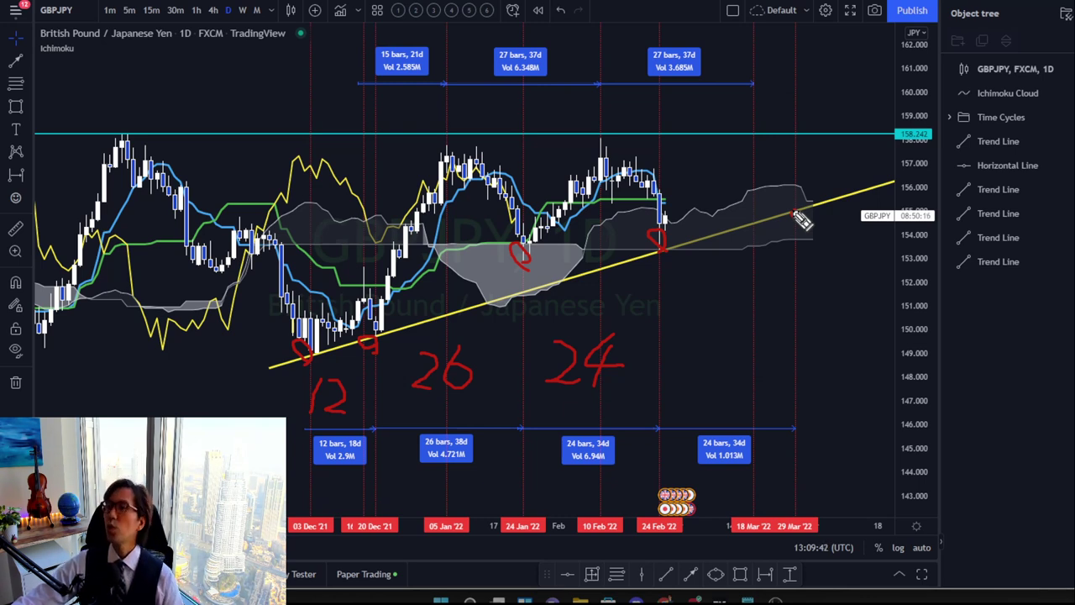
Mark the yellow trend line at 29 Mar '22 with a red dot, compress the price scale and clear all red marks.
{"action": "left_click", "coordinate": [794, 217]}
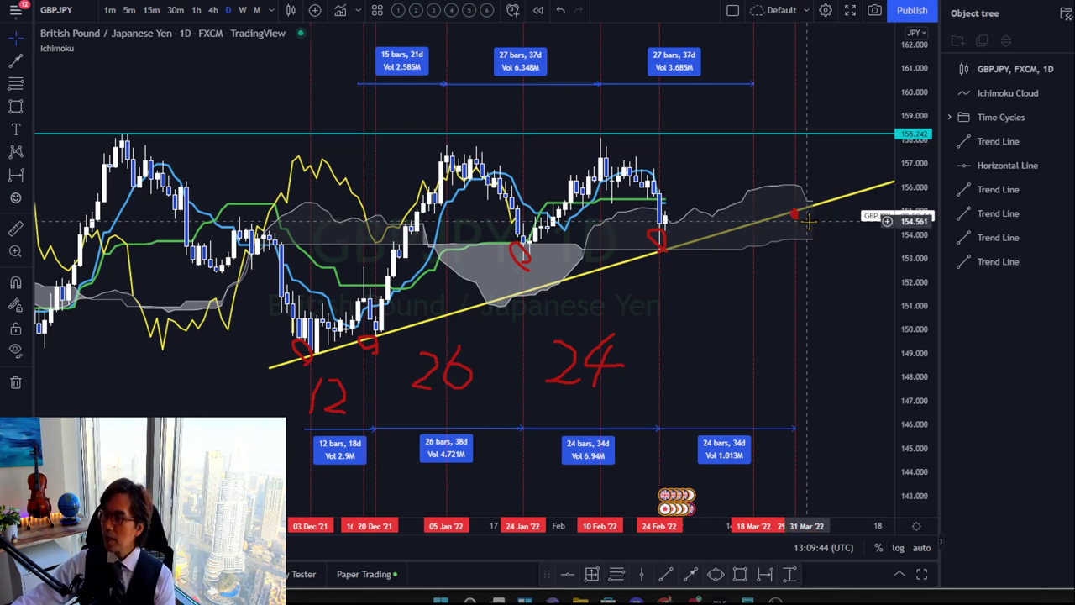
{"action": "left_click", "coordinate": [805, 218]}
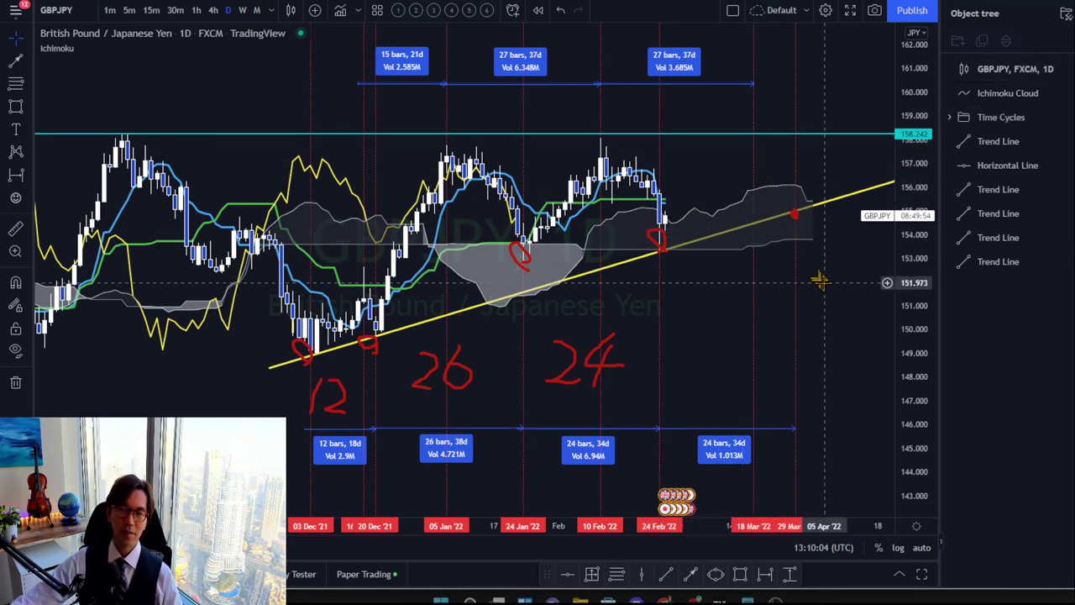
{"action": "left_click_drag", "start_coordinate": [907, 196], "coordinate": [907, 226]}
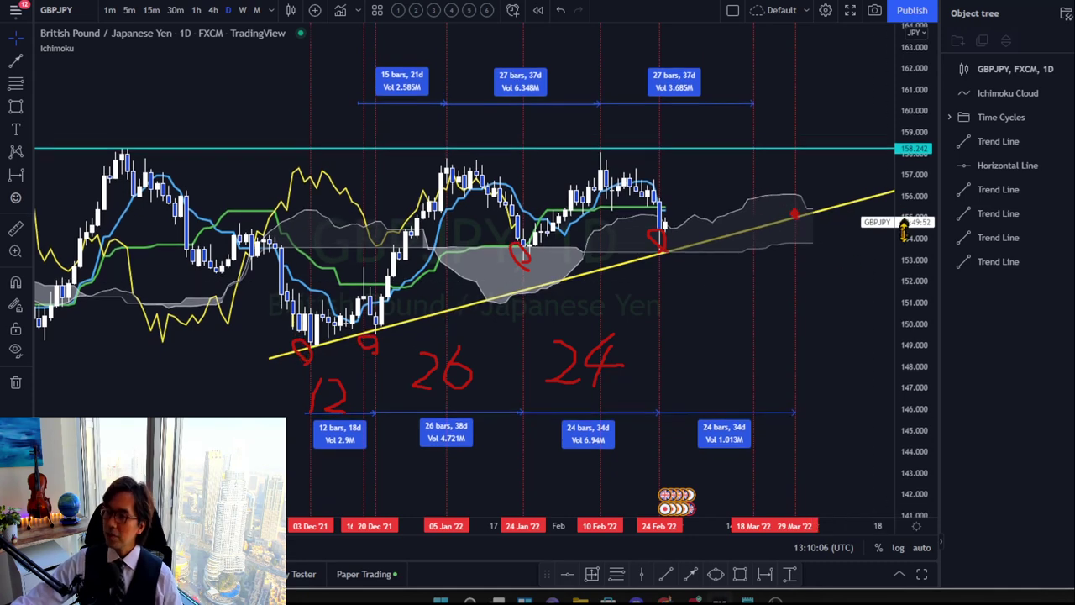
{"action": "key", "text": "Escape"}
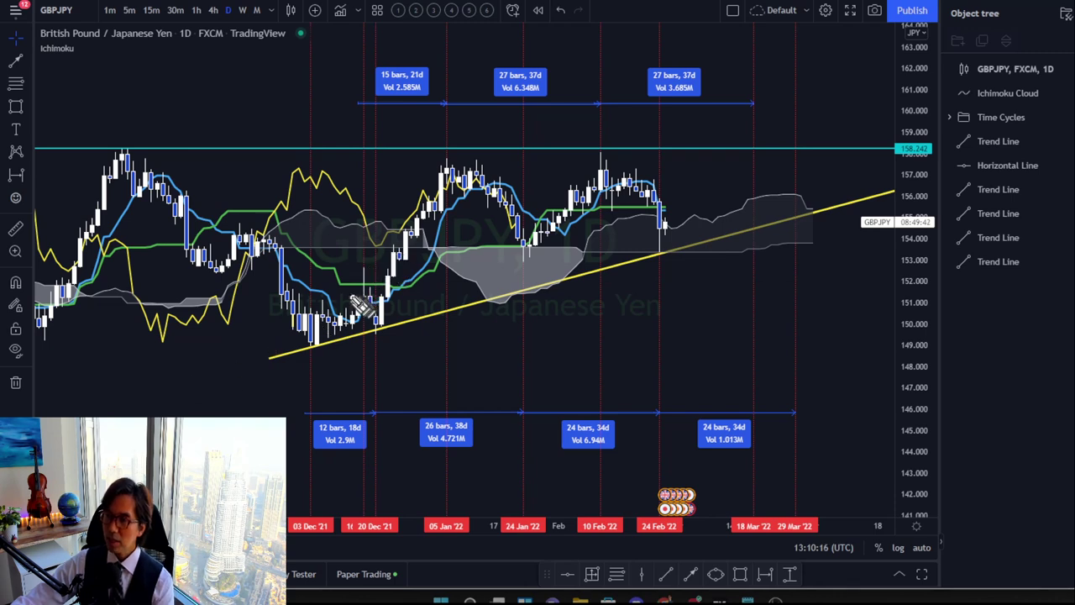
Point a red arrow at the mid-December high and write 15 and 27 above the first two upper time ranges.
{"action": "mouse_move", "coordinate": [332, 237]}
{"action": "left_mouse_down"}
{"action": "mouse_move", "coordinate": [356, 279]}
{"action": "mouse_move", "coordinate": [343, 284]}
{"action": "left_mouse_up"}
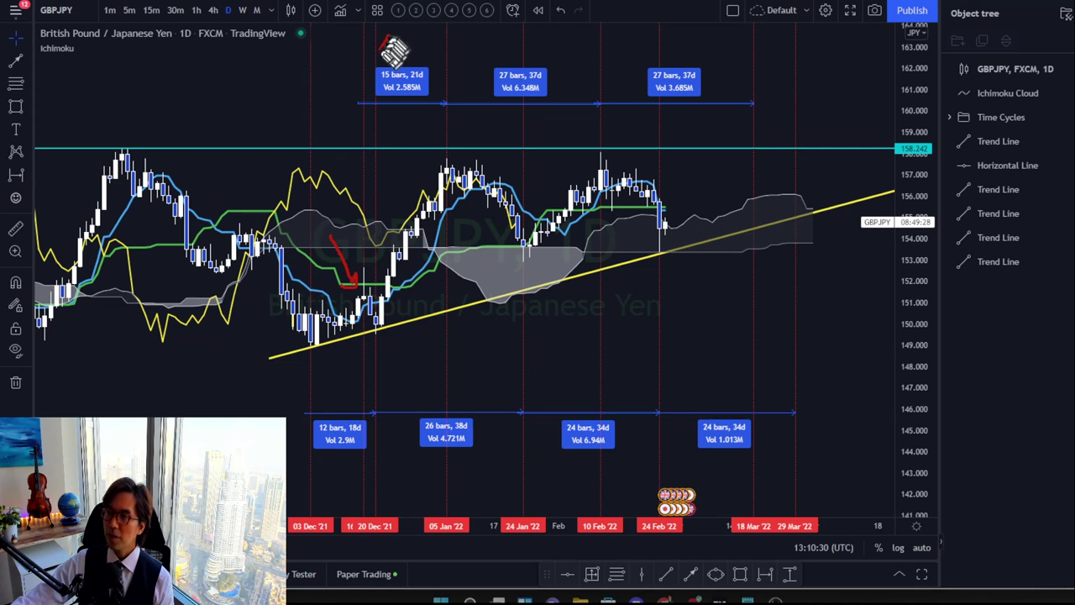
{"action": "mouse_move", "coordinate": [389, 37]}
{"action": "left_mouse_down"}
{"action": "mouse_move", "coordinate": [378, 60]}
{"action": "mouse_move", "coordinate": [394, 62]}
{"action": "mouse_move", "coordinate": [414, 31]}
{"action": "left_mouse_up"}
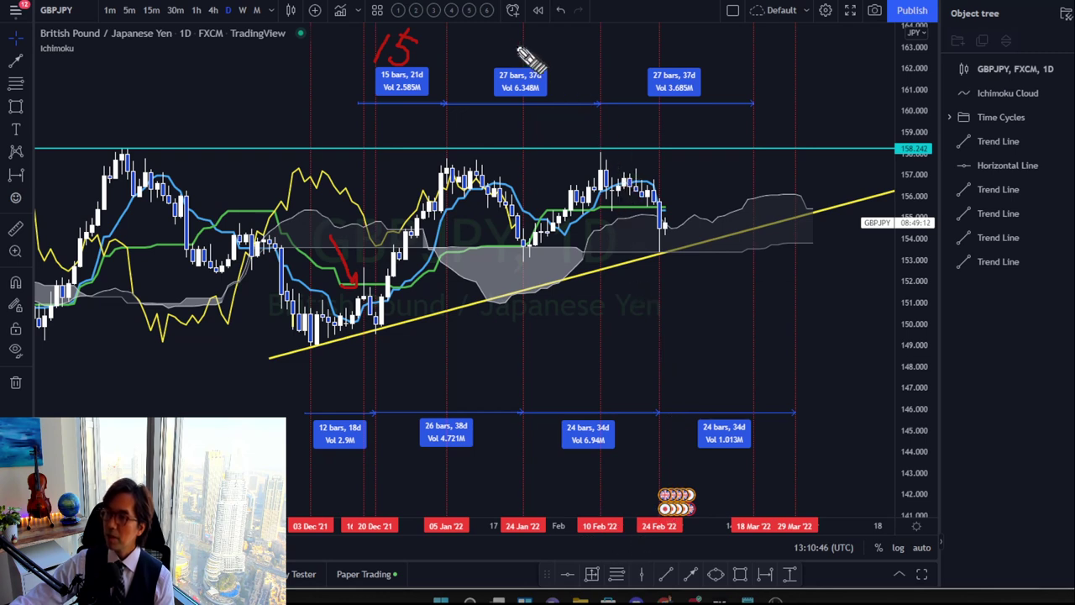
{"action": "mouse_move", "coordinate": [498, 44]}
{"action": "left_mouse_down"}
{"action": "mouse_move", "coordinate": [520, 68]}
{"action": "mouse_move", "coordinate": [552, 35]}
{"action": "mouse_move", "coordinate": [529, 69]}
{"action": "left_mouse_up"}
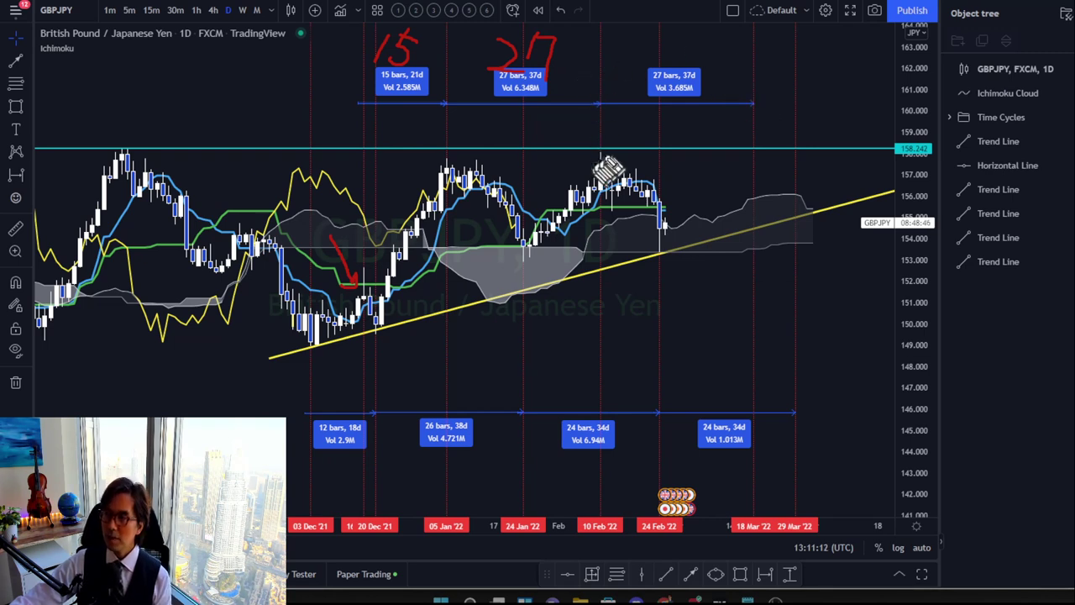
Circle the 10 Feb '22 high, underline 18 Mar '22, and mark the 18 Mar resistance and 29 Mar trend line points in red.
{"action": "left_click_drag", "start_coordinate": [592, 158], "coordinate": [598, 156]}
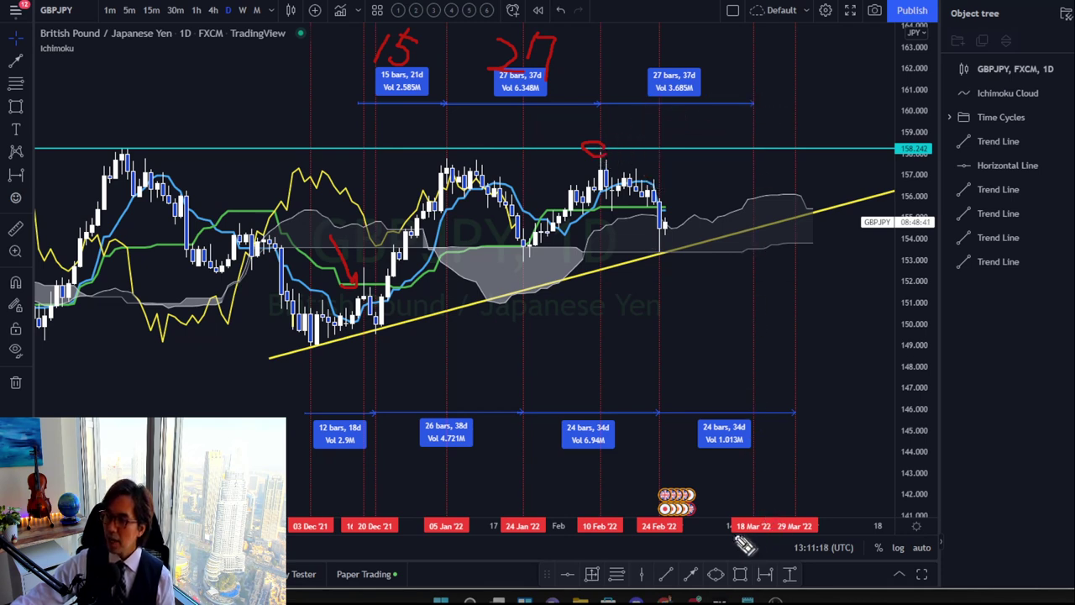
{"action": "left_click_drag", "start_coordinate": [734, 528], "coordinate": [770, 527]}
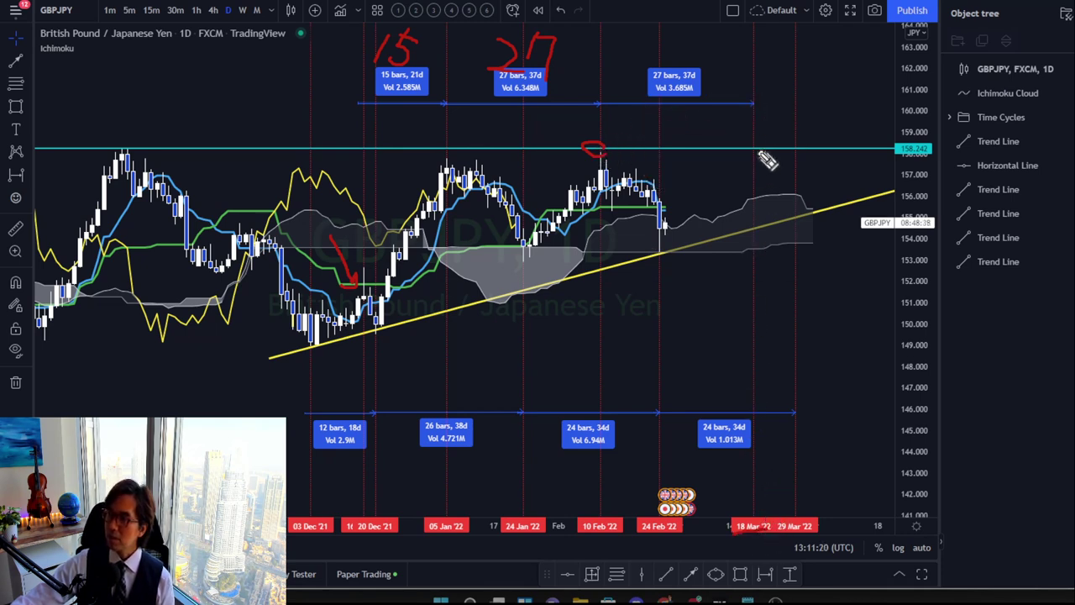
{"action": "left_click_drag", "start_coordinate": [755, 156], "coordinate": [750, 148]}
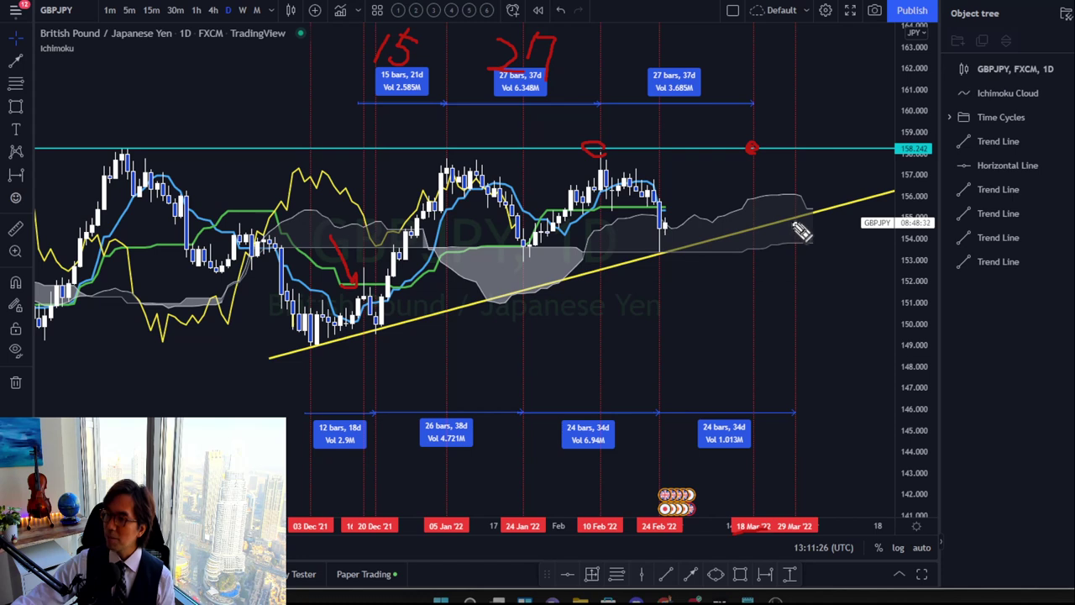
{"action": "left_click_drag", "start_coordinate": [795, 219], "coordinate": [797, 221]}
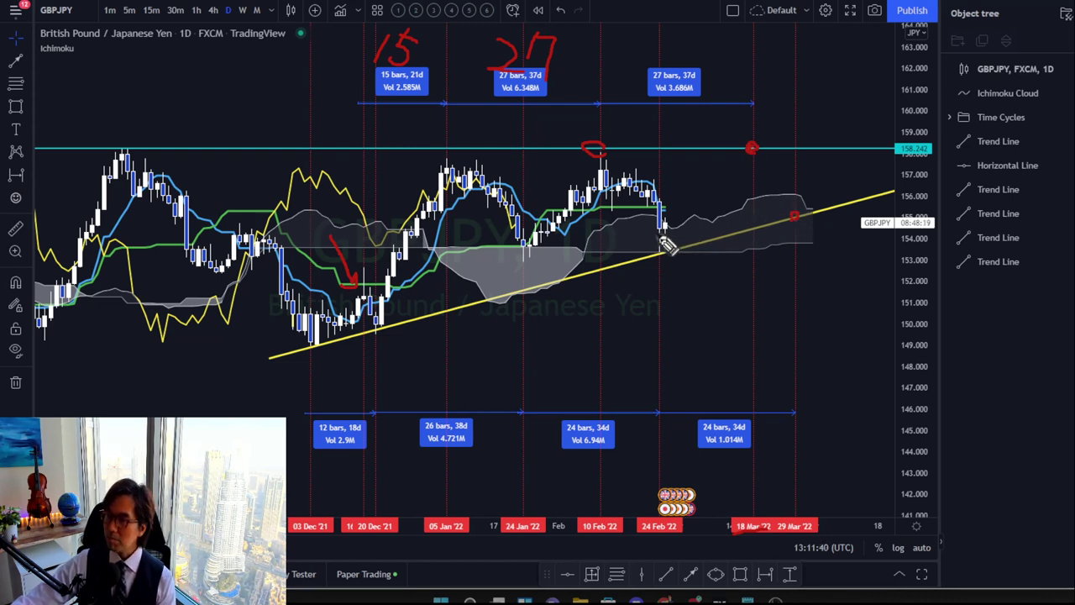
Sketch red arrows rising to the 18 Mar resistance, falling to the 29 Mar trend line and rising above 158.242, then clear the marks.
{"action": "mouse_move", "coordinate": [662, 249]}
{"action": "left_mouse_down"}
{"action": "mouse_move", "coordinate": [743, 157]}
{"action": "mouse_move", "coordinate": [733, 163]}
{"action": "left_mouse_up"}
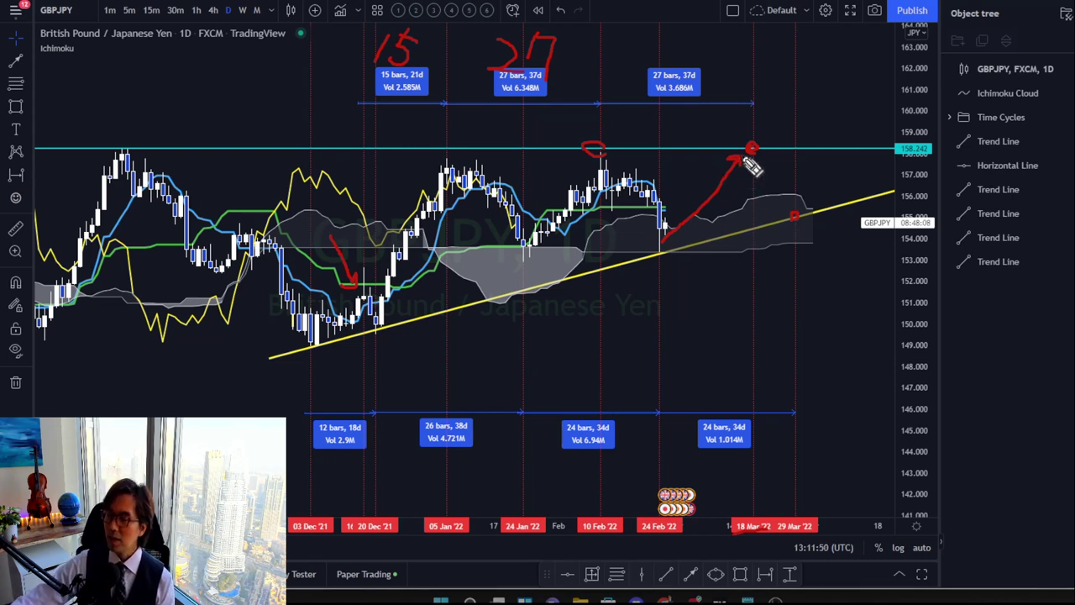
{"action": "left_click_drag", "start_coordinate": [750, 162], "coordinate": [787, 202]}
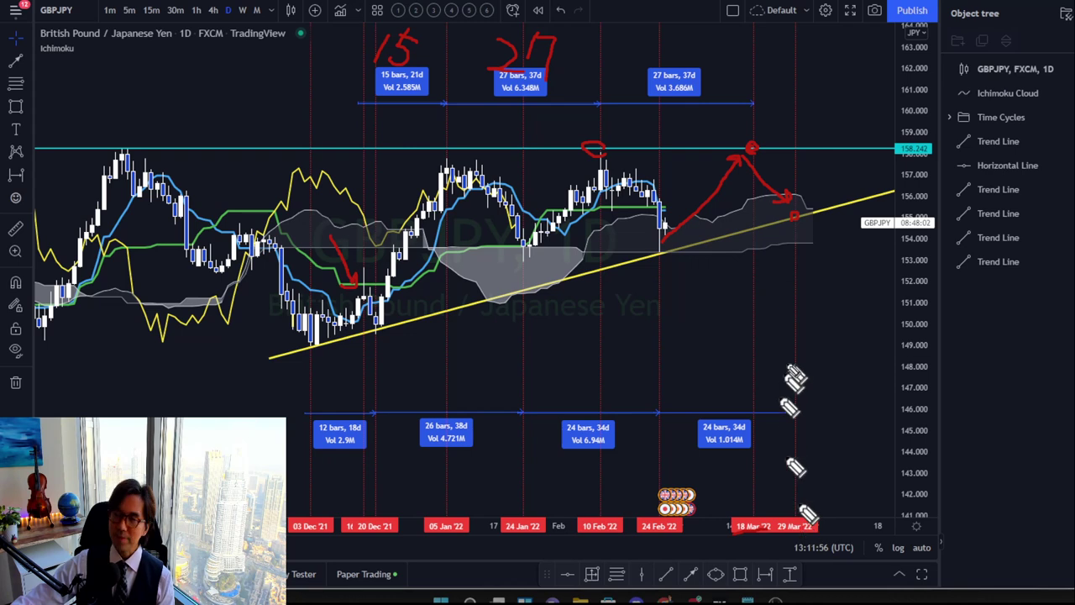
{"action": "mouse_move", "coordinate": [807, 210]}
{"action": "left_mouse_down"}
{"action": "mouse_move", "coordinate": [831, 189]}
{"action": "mouse_move", "coordinate": [858, 107]}
{"action": "mouse_move", "coordinate": [869, 114]}
{"action": "left_mouse_up"}
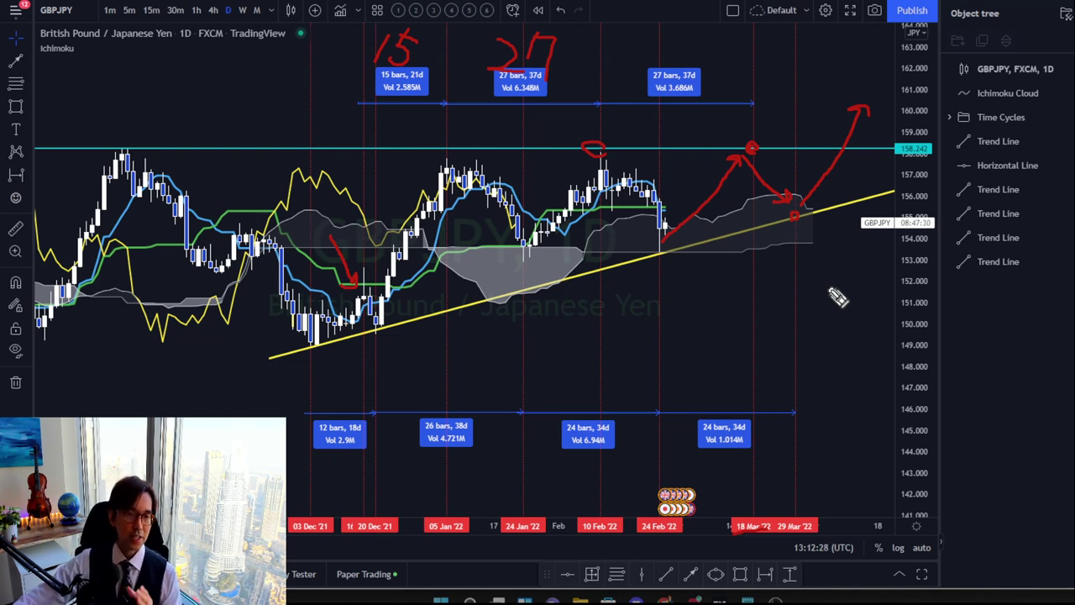
{"action": "key", "text": "Escape"}
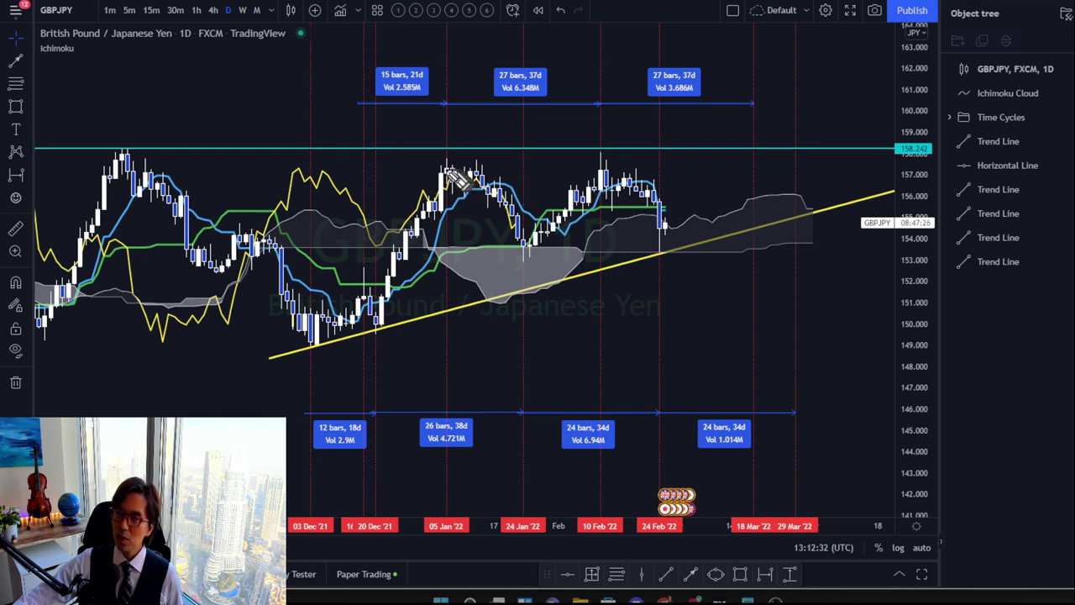
Circle the 5 Jan and 10 Feb highs and the four cycle lows from 3 Dec to 24 Feb, then clear the circles.
{"action": "left_click_drag", "start_coordinate": [443, 167], "coordinate": [450, 164]}
{"action": "left_click_drag", "start_coordinate": [589, 165], "coordinate": [601, 164]}
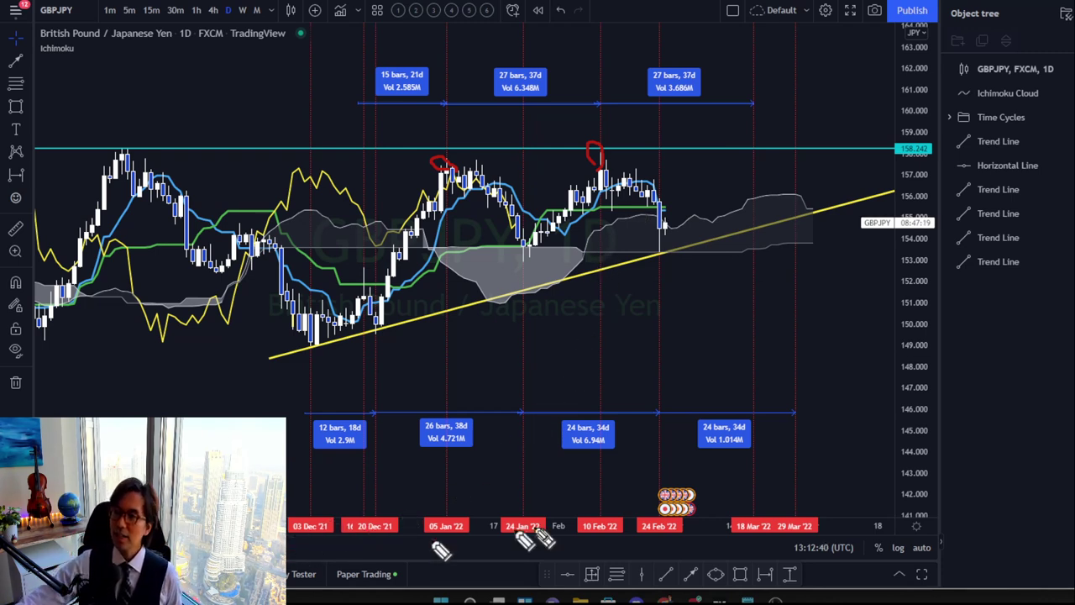
{"action": "left_click_drag", "start_coordinate": [373, 330], "coordinate": [314, 348]}
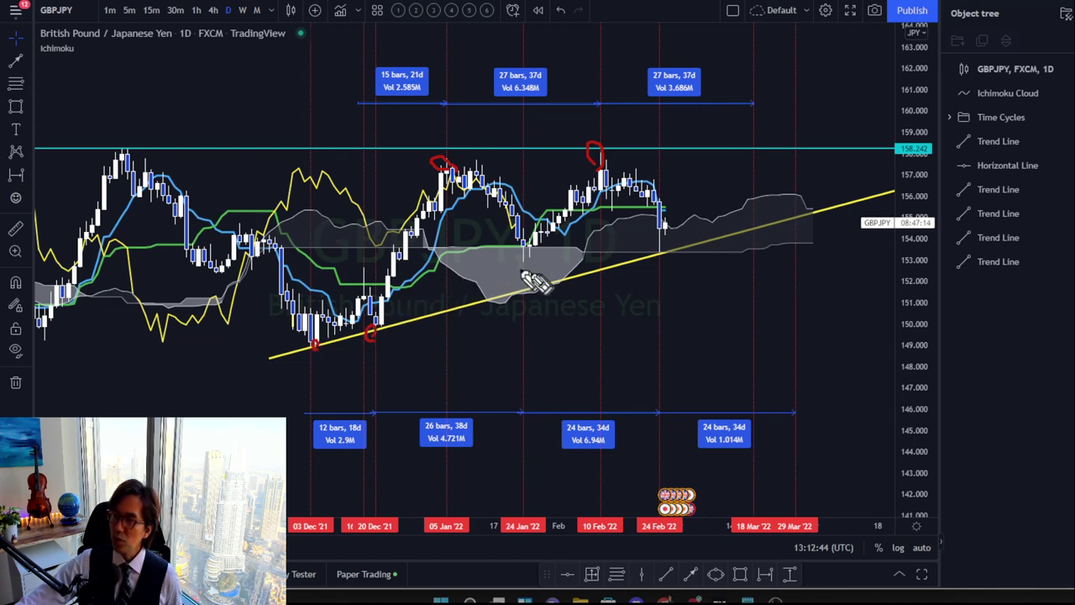
{"action": "left_click_drag", "start_coordinate": [518, 250], "coordinate": [514, 266]}
{"action": "left_click_drag", "start_coordinate": [661, 249], "coordinate": [656, 260]}
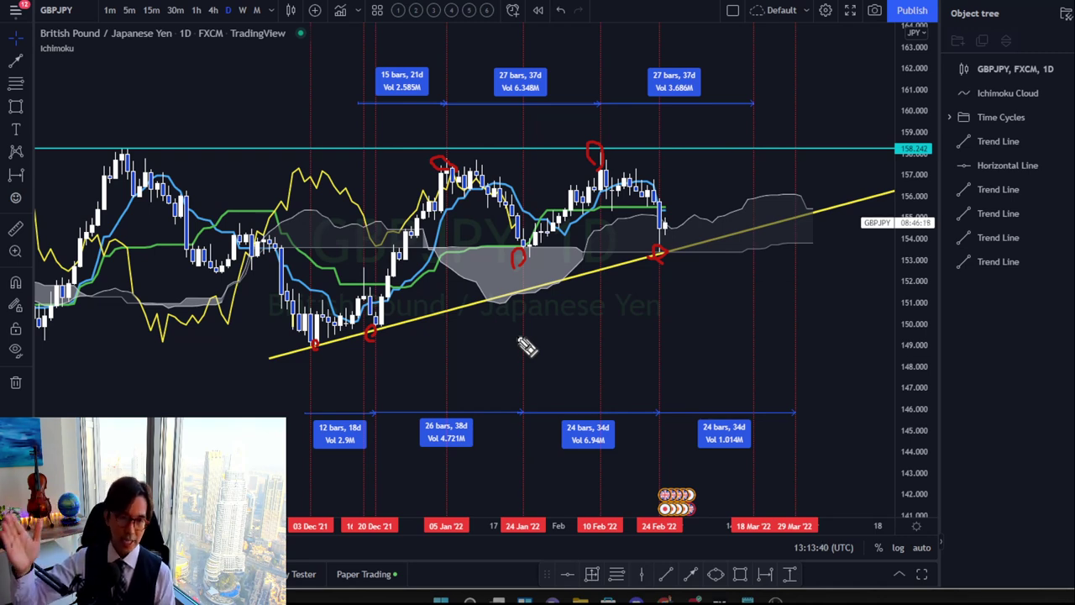
{"action": "key", "text": "Escape"}
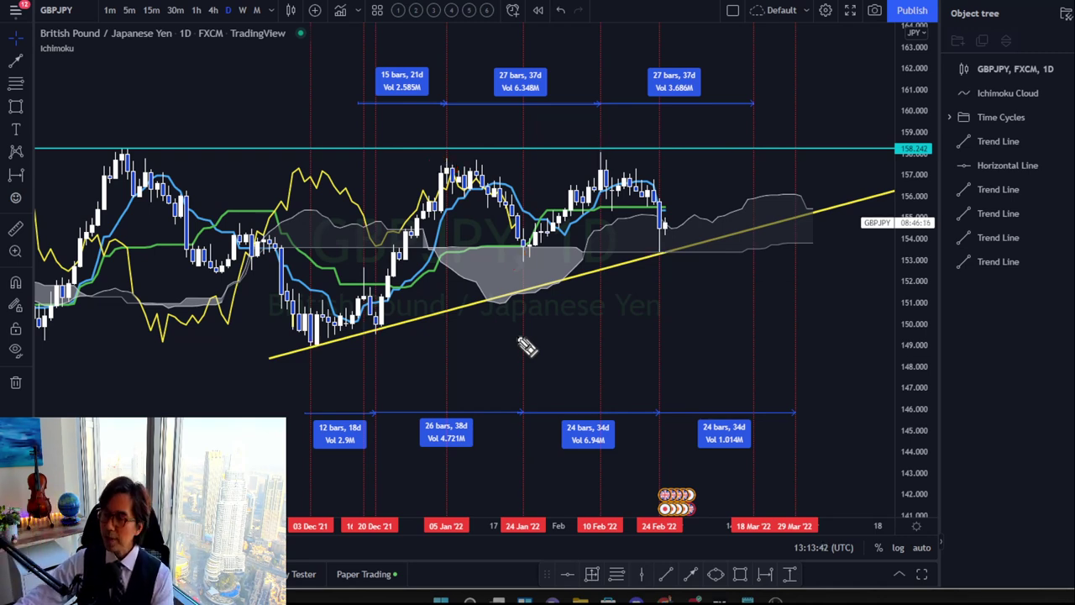
Sketch a red zigzag from the latest candle up to 18 Mar, down to 29 Mar and above the resistance, then erase it.
{"action": "left_click_drag", "start_coordinate": [917, 340], "coordinate": [826, 358]}
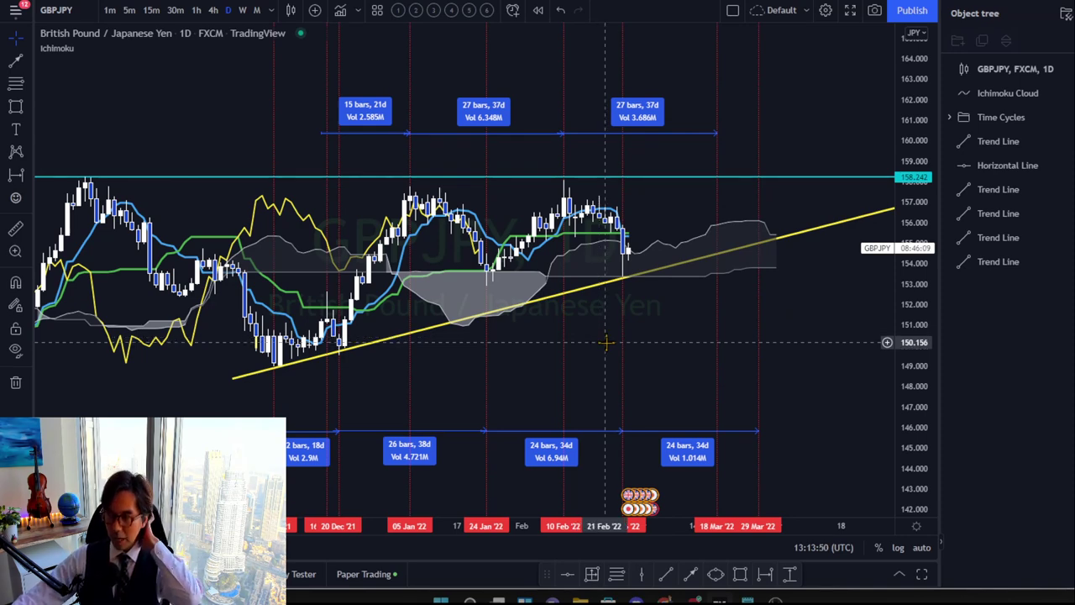
{"action": "mouse_move", "coordinate": [902, 451]}
{"action": "left_mouse_down"}
{"action": "mouse_move", "coordinate": [901, 416]}
{"action": "mouse_move", "coordinate": [901, 432]}
{"action": "left_mouse_up"}
{"action": "mouse_move", "coordinate": [663, 526]}
{"action": "left_mouse_down"}
{"action": "mouse_move", "coordinate": [592, 522]}
{"action": "mouse_move", "coordinate": [655, 526]}
{"action": "left_mouse_up"}
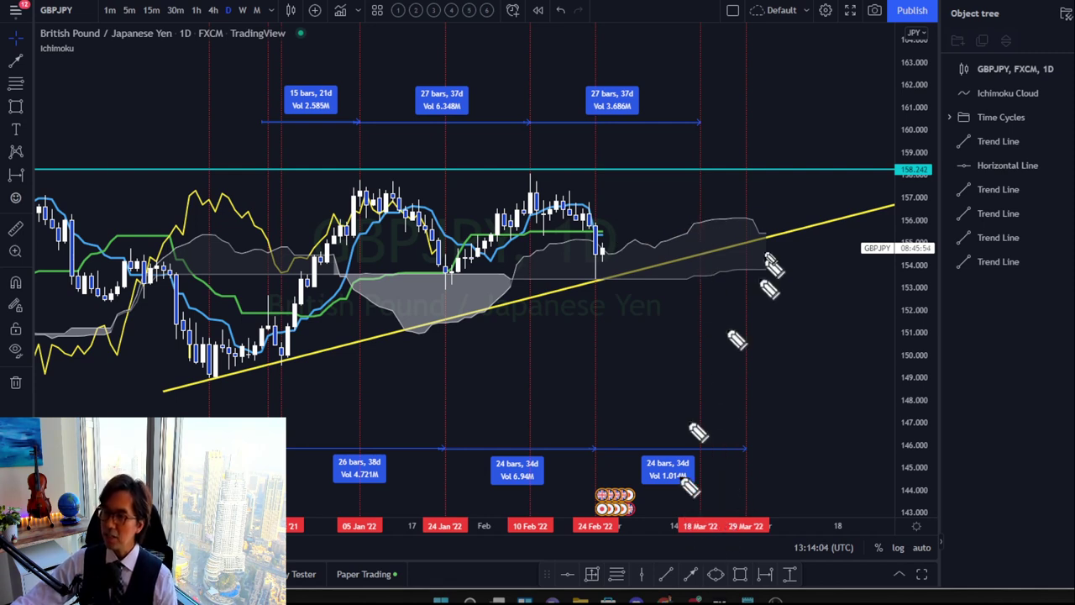
{"action": "mouse_move", "coordinate": [607, 250]}
{"action": "left_mouse_down"}
{"action": "mouse_move", "coordinate": [694, 195]}
{"action": "mouse_move", "coordinate": [736, 230]}
{"action": "left_mouse_up"}
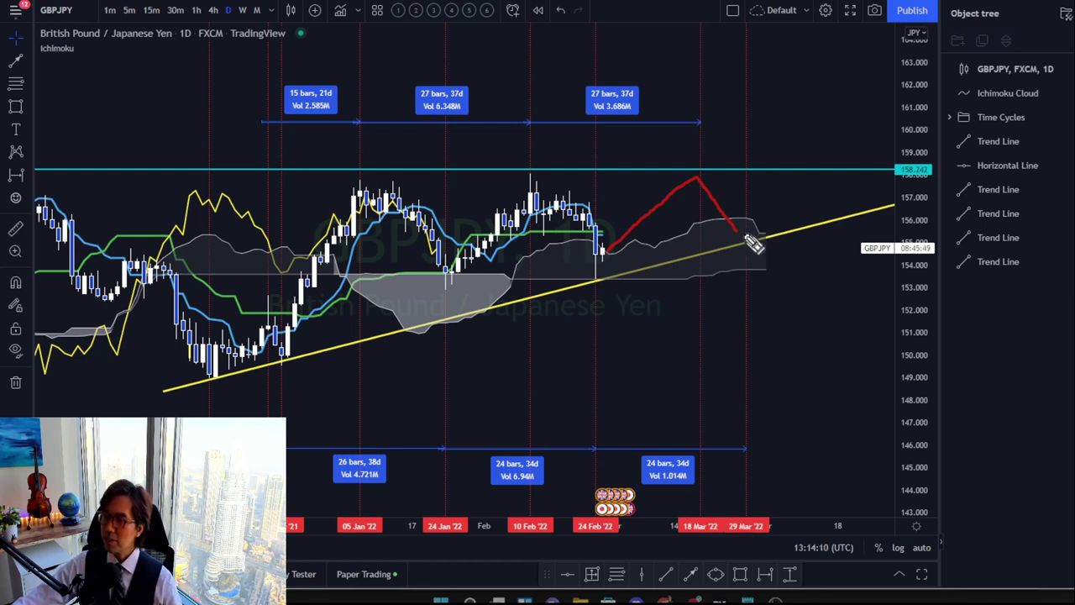
{"action": "mouse_move", "coordinate": [749, 232]}
{"action": "left_mouse_down"}
{"action": "mouse_move", "coordinate": [801, 139]}
{"action": "mouse_move", "coordinate": [817, 158]}
{"action": "left_mouse_up"}
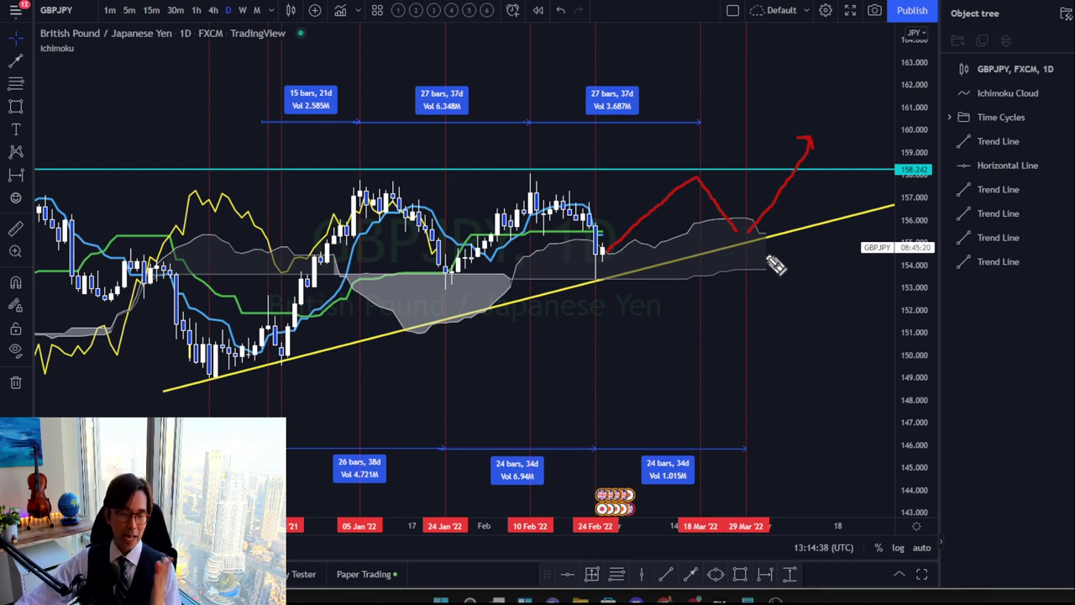
{"action": "key", "text": "ctrl+z"}
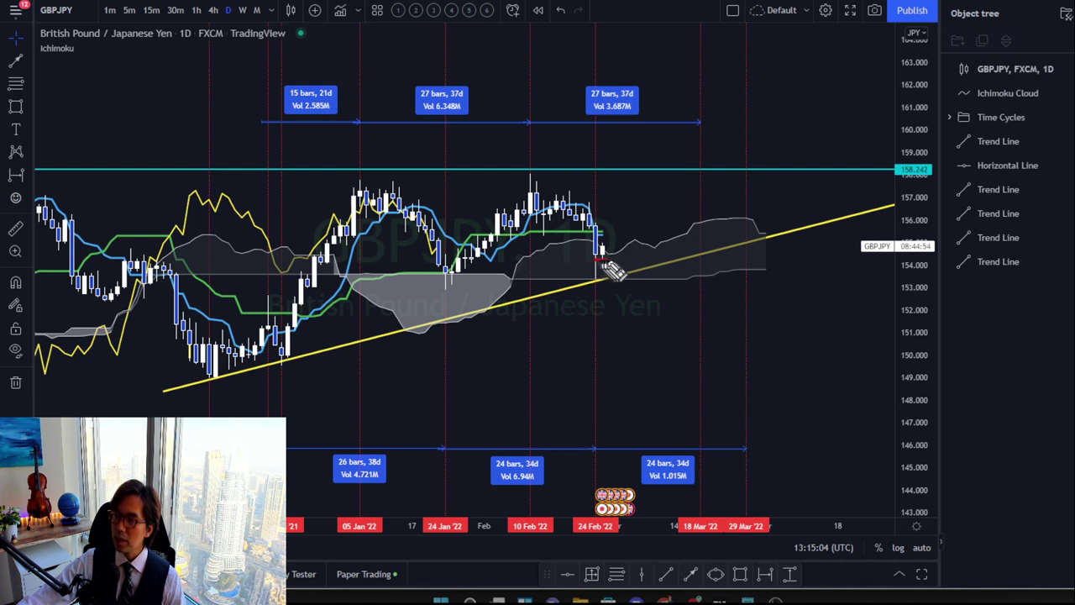
Sketch three alternative price paths turning at 18 Mar, one inside the cloud, one below the trend line and one above resistance, then clear them.
{"action": "left_click_drag", "start_coordinate": [595, 259], "coordinate": [698, 227]}
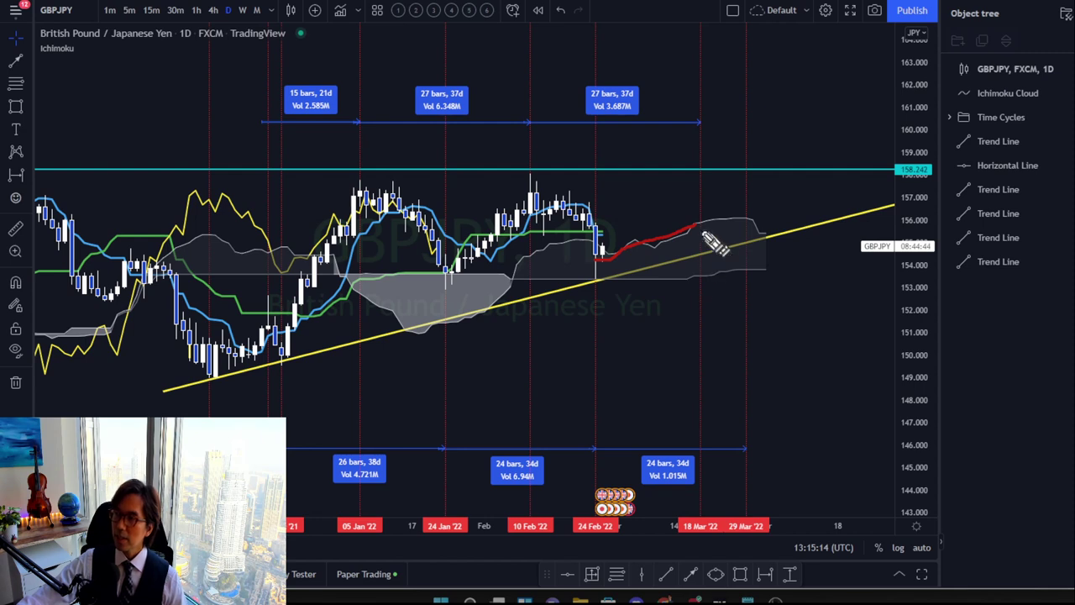
{"action": "left_click_drag", "start_coordinate": [697, 225], "coordinate": [747, 244]}
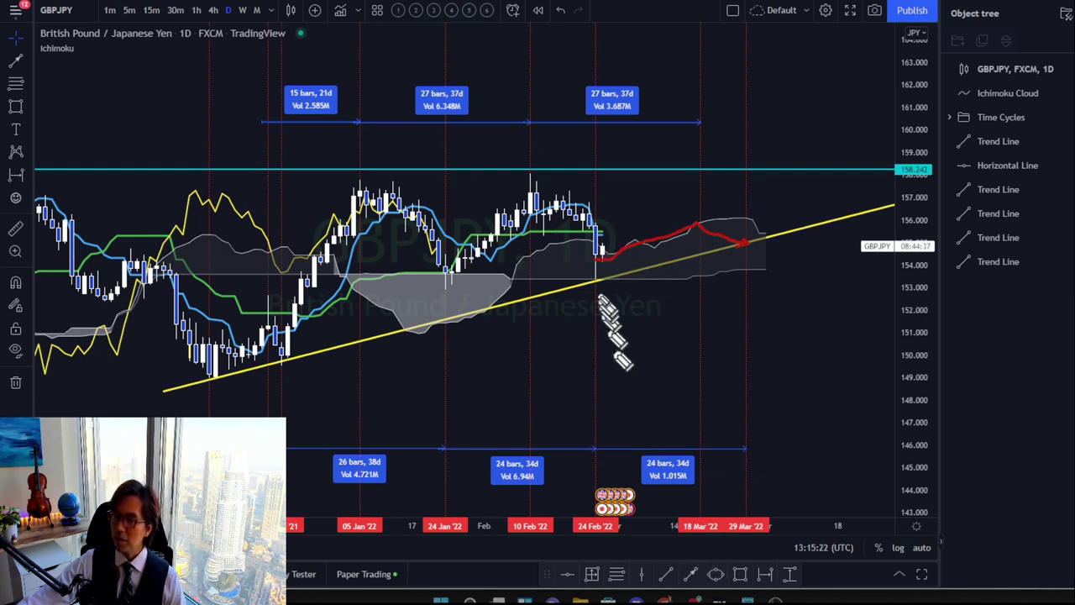
{"action": "mouse_move", "coordinate": [605, 260]}
{"action": "left_mouse_down"}
{"action": "mouse_move", "coordinate": [701, 341]}
{"action": "mouse_move", "coordinate": [742, 304]}
{"action": "left_mouse_up"}
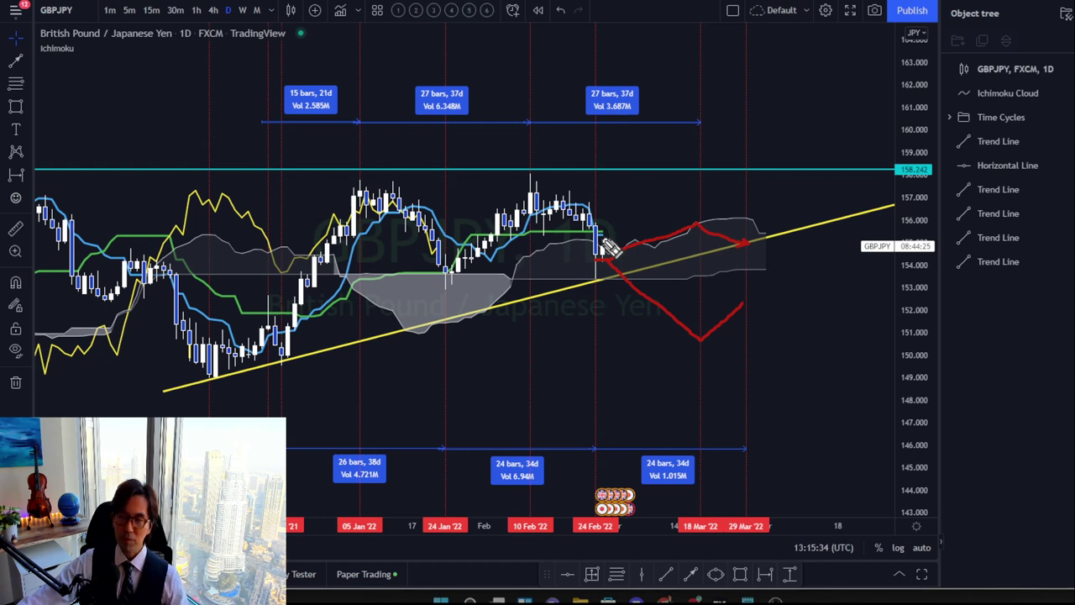
{"action": "mouse_move", "coordinate": [605, 255]}
{"action": "left_mouse_down"}
{"action": "mouse_move", "coordinate": [706, 109]}
{"action": "mouse_move", "coordinate": [748, 146]}
{"action": "left_mouse_up"}
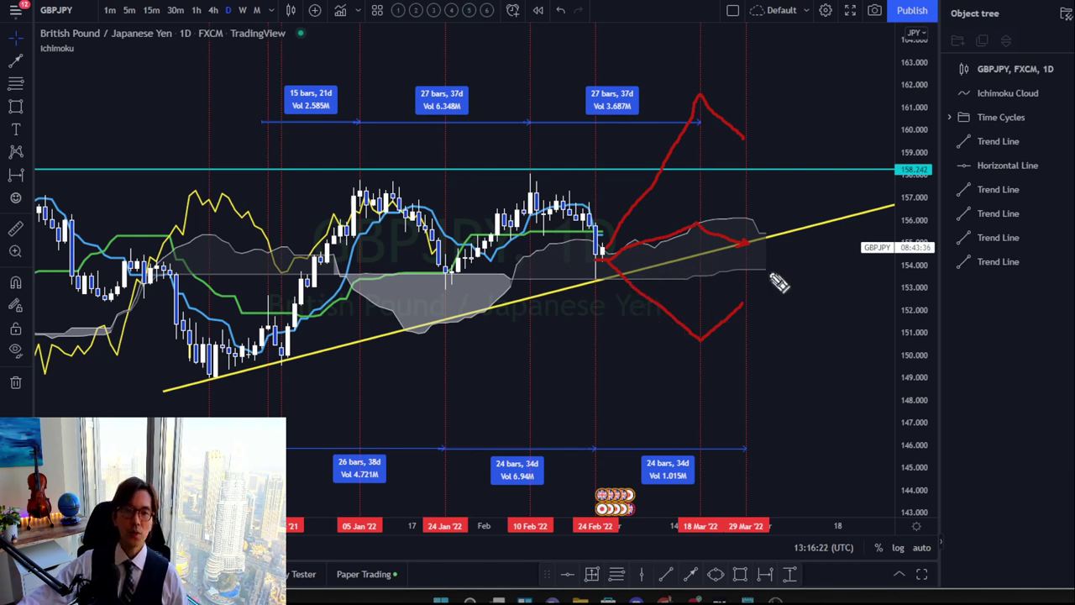
{"action": "left_click", "coordinate": [767, 394]}
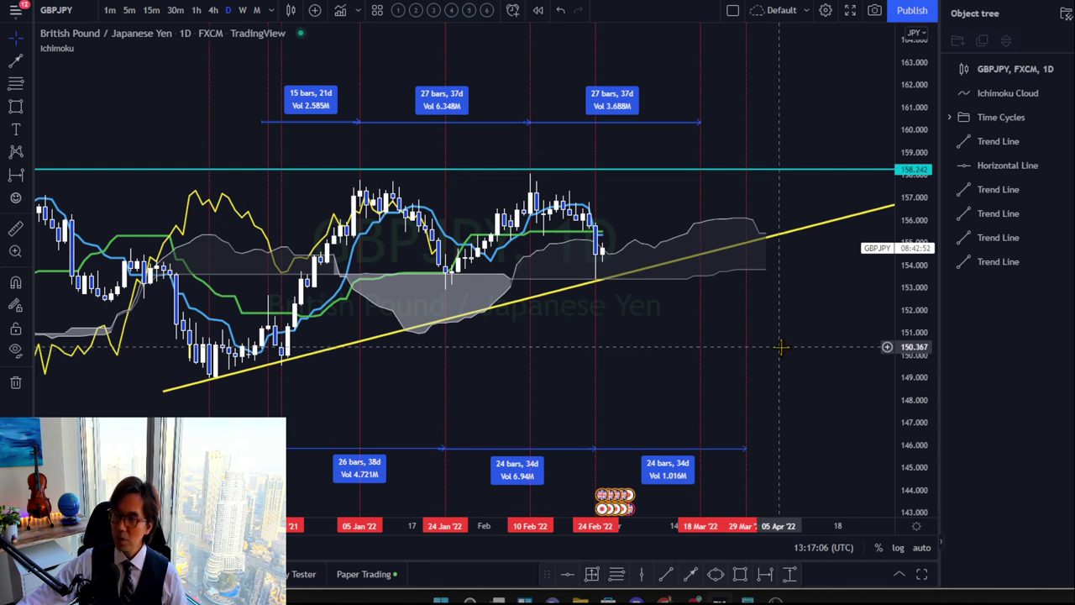
Switch to the PowerPoint slide presenting the channel's services and weekly program guide.
{"action": "left_click_drag", "start_coordinate": [781, 347], "coordinate": [785, 342]}
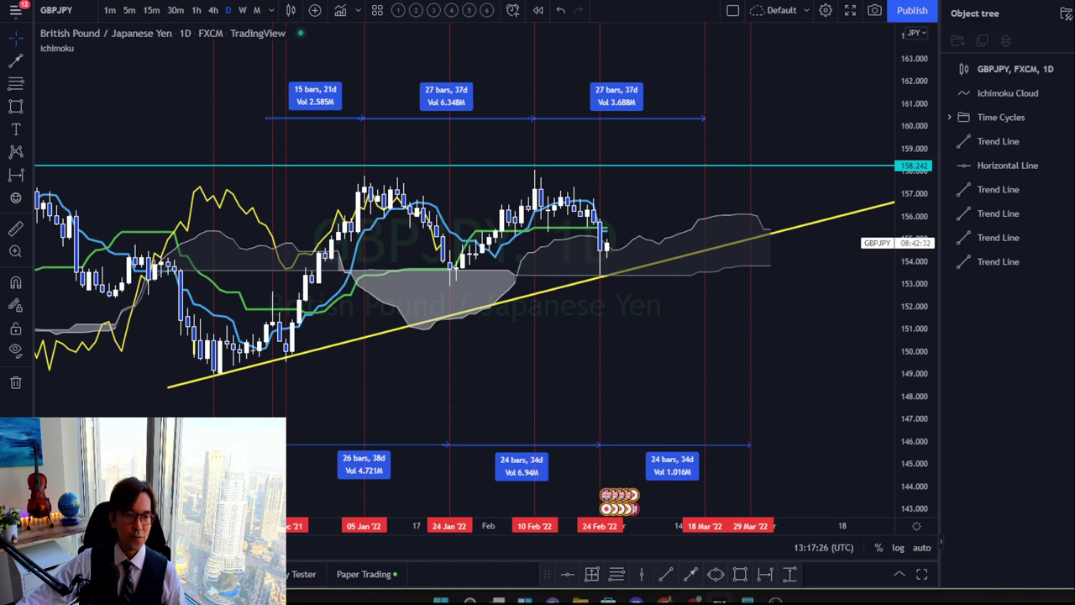
{"action": "key", "text": "alt+Tab"}
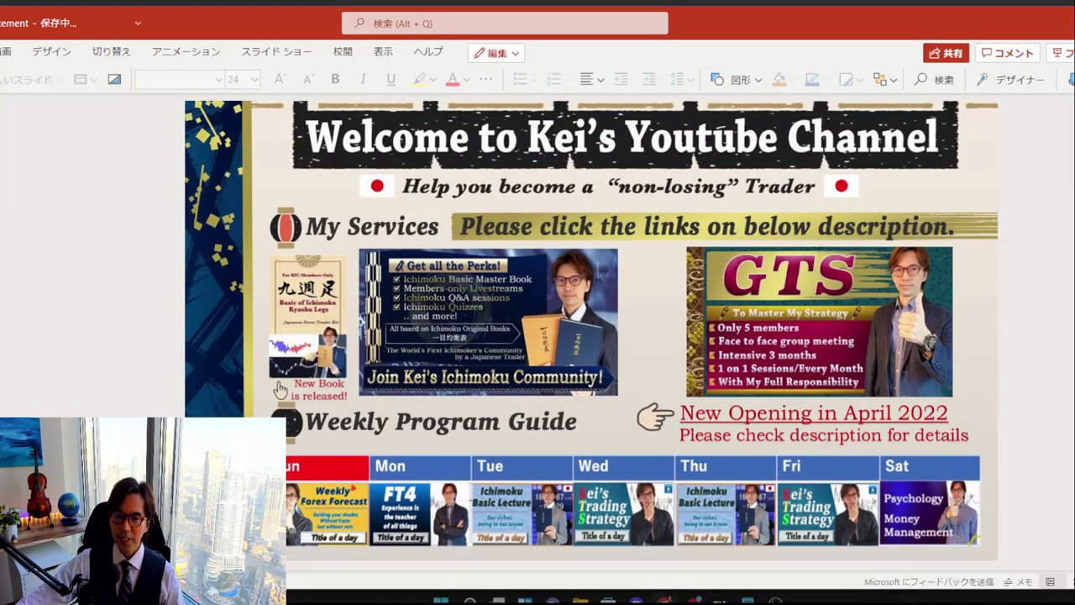